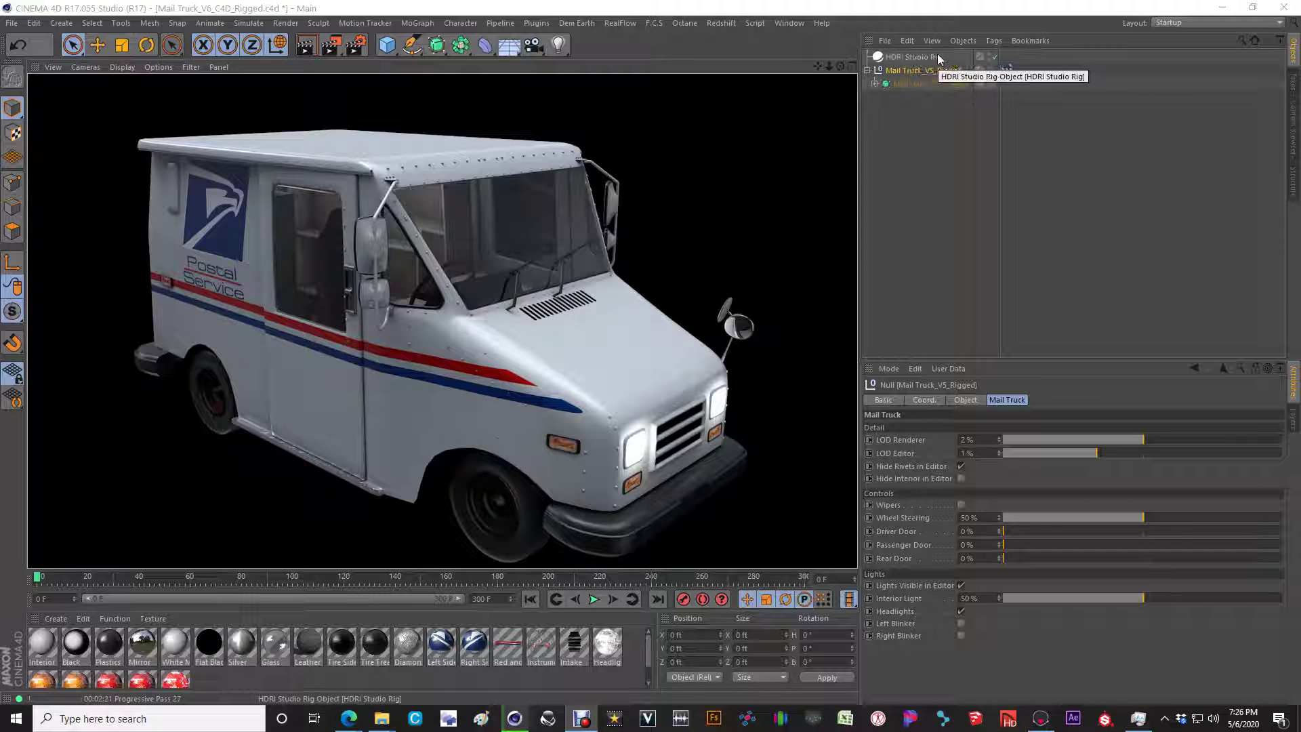
Review the Physical renderer's basic properties in the render settings and close them
left_click(355, 44)
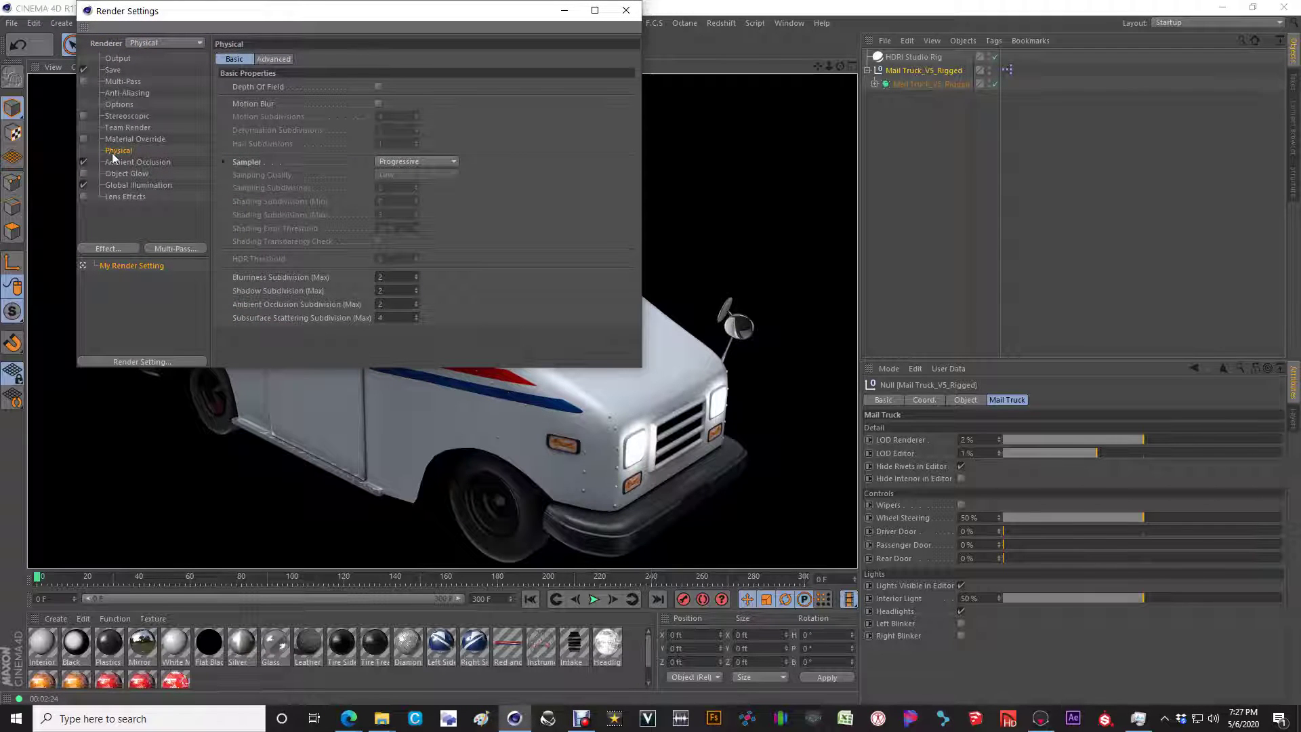
left_click(623, 11)
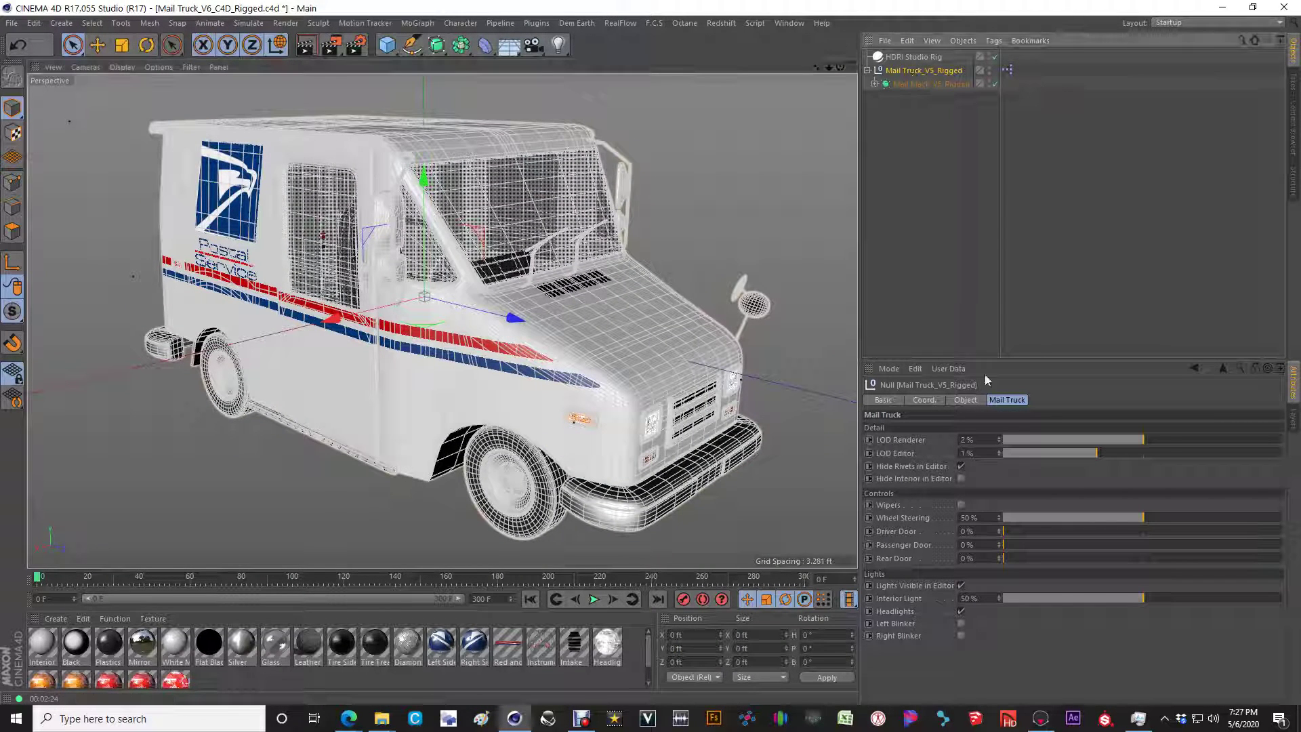
Try different LOD Editor levels on the mail truck rig and set LOD Editor to 0%
left_click(1075, 438)
scroll(1075, 438, "up", 1)
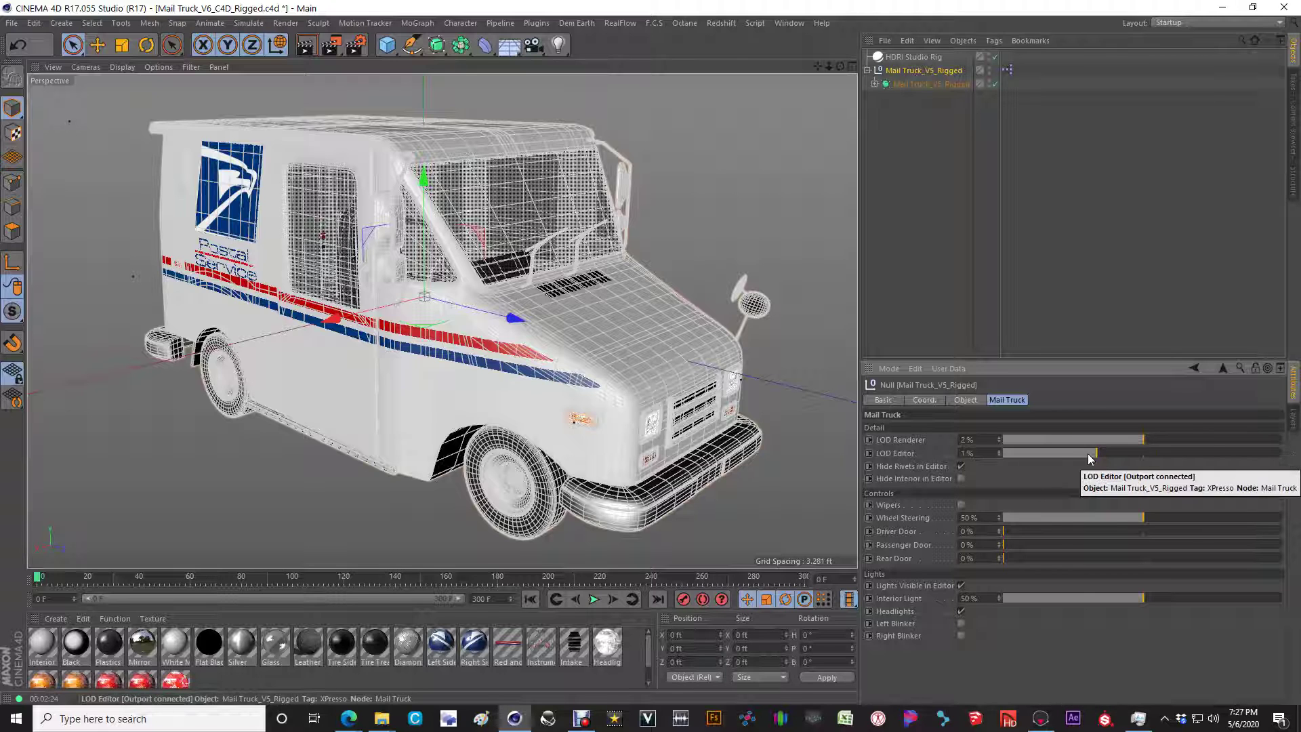
scroll(1088, 453, "down", 1)
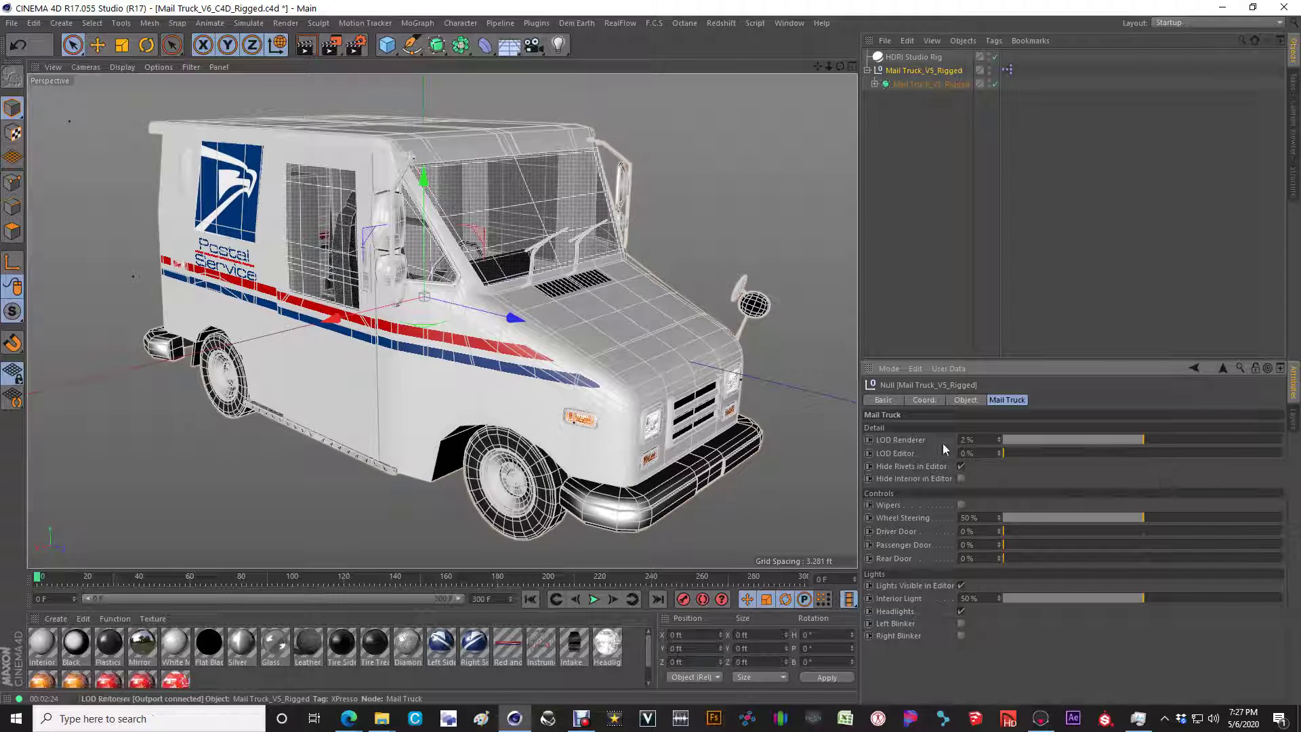
scroll(1011, 455, "up", 2)
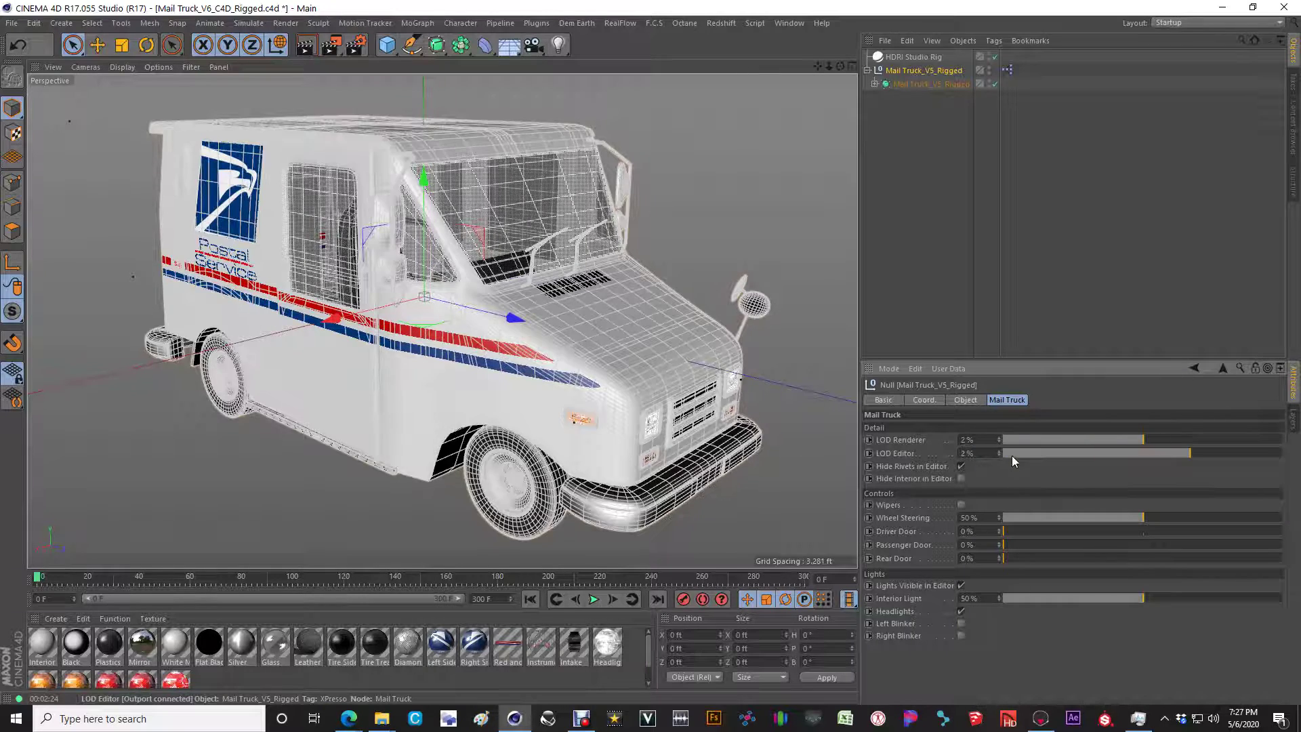
scroll(1012, 456, "down", 1)
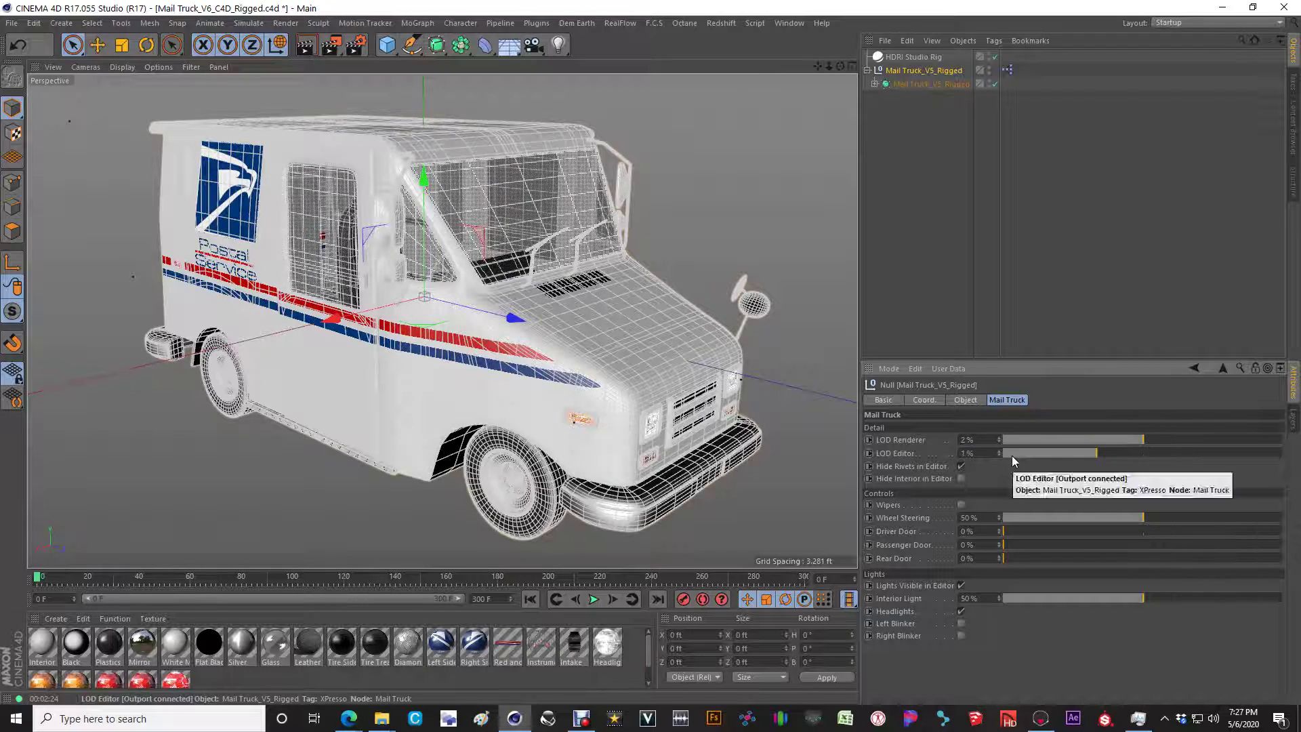
scroll(1012, 455, "down", 1)
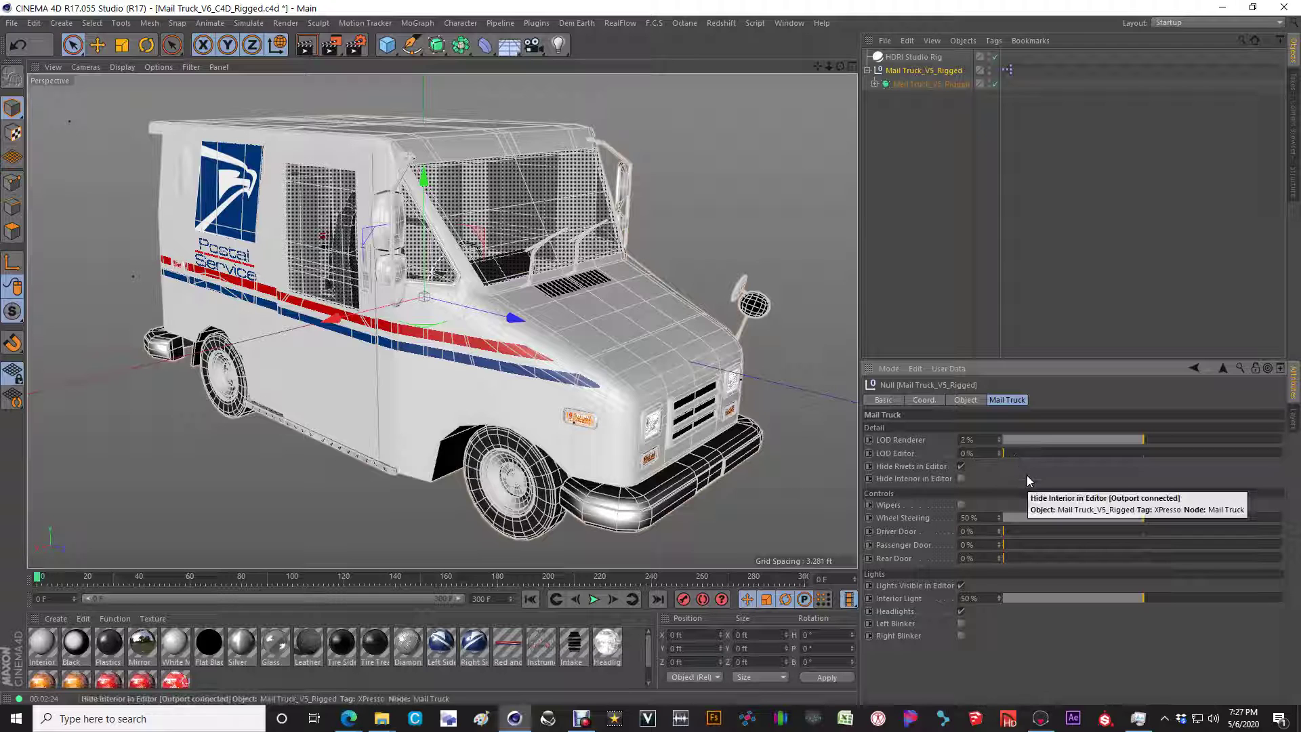
Show the rivets in the editor and look closely at them around the windshield and hood
left_click(962, 467)
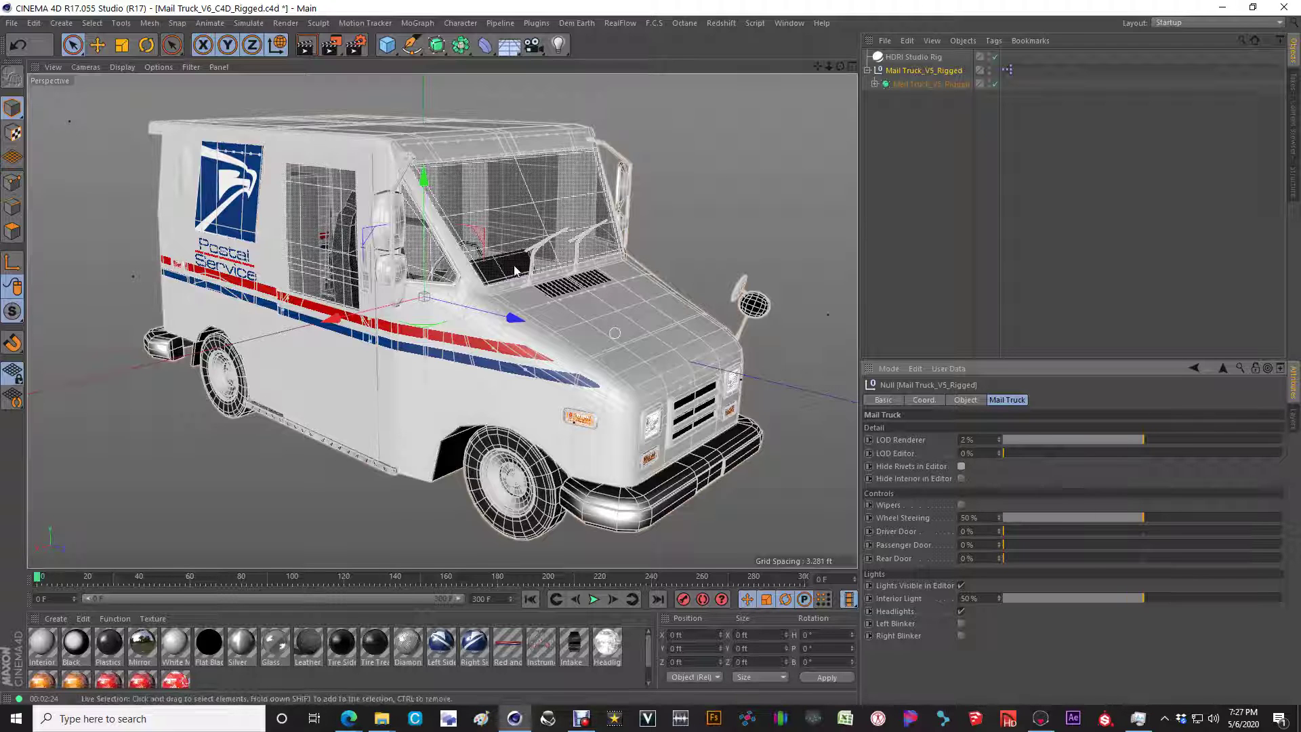
scroll(514, 319, "up", 3)
scroll(514, 318, "up", 3)
mouse_move(565, 283)
left_mouse_down("alt")
mouse_move(717, 304)
mouse_move(566, 281)
left_mouse_up("alt")
middle_click_drag(565, 282, 620, 334, "alt")
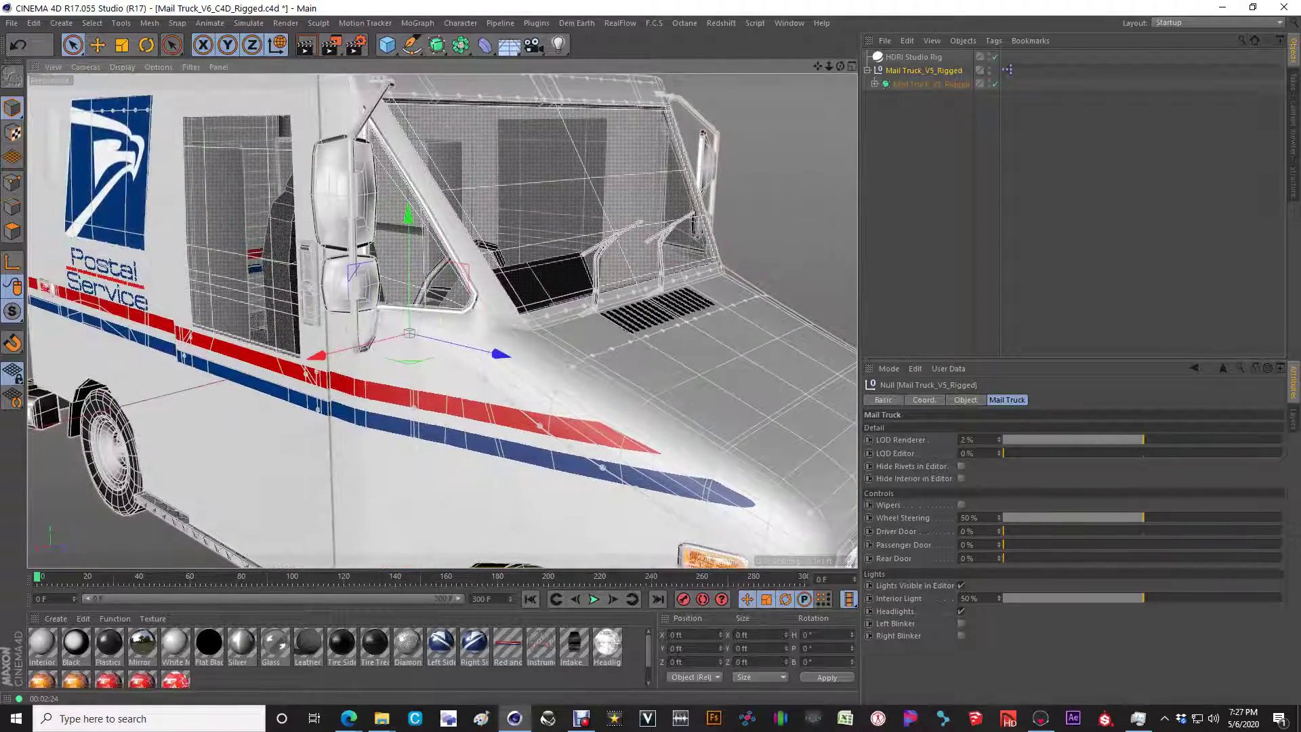
Hide the rivets in the editor again and return to a view of the whole truck
left_click(962, 467)
scroll(545, 362, "down", 2)
mouse_move(505, 285)
left_mouse_down("alt")
mouse_move(434, 305)
mouse_move(490, 353)
mouse_move(505, 299)
left_mouse_up("alt")
scroll(505, 299, "down", 2)
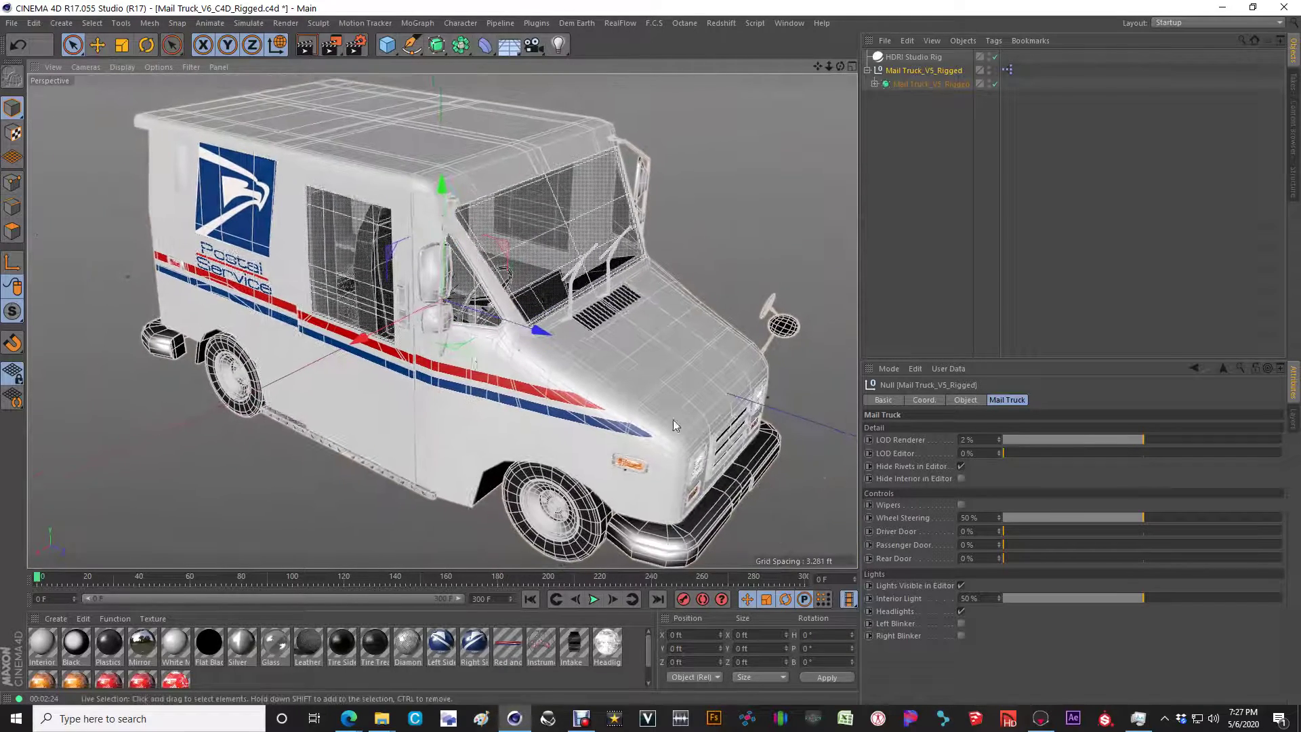
Hide the truck's interior in the editor, inspect it from several angles, and render the view to compare
left_click(962, 479)
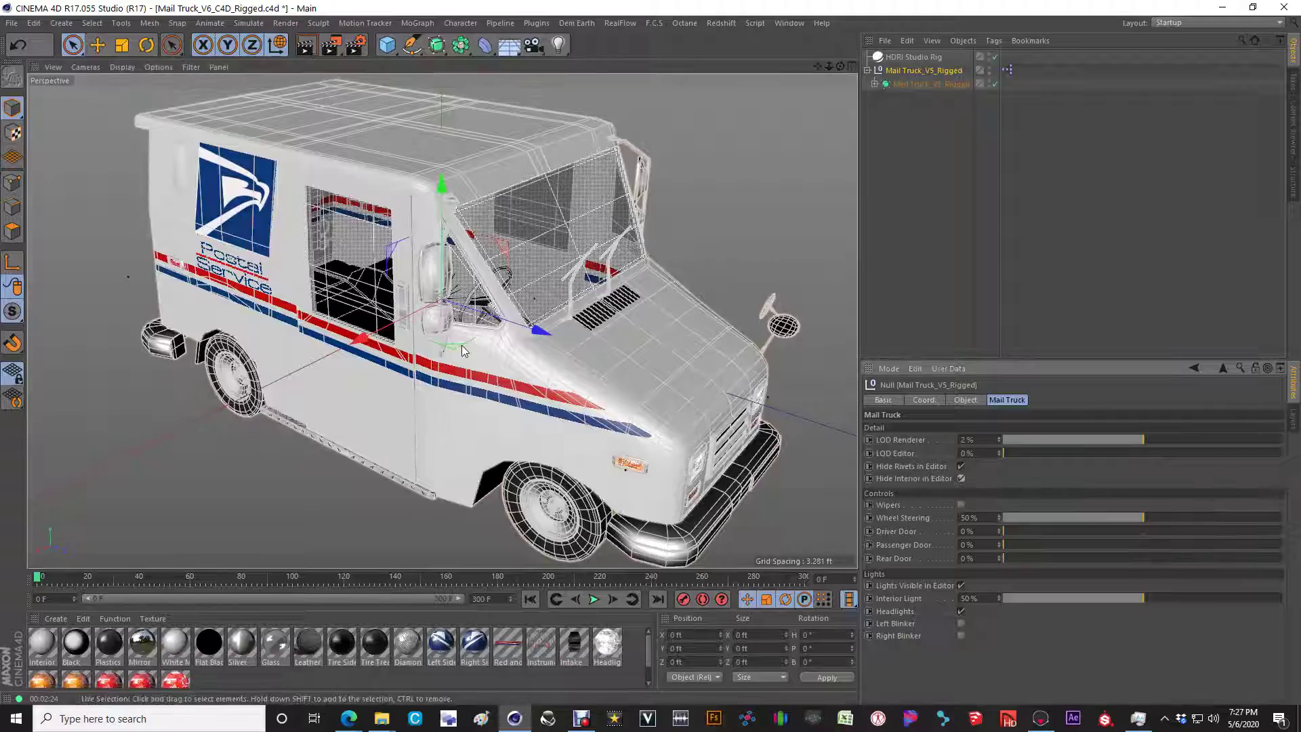
left_click_drag(462, 344, 431, 326, "alt")
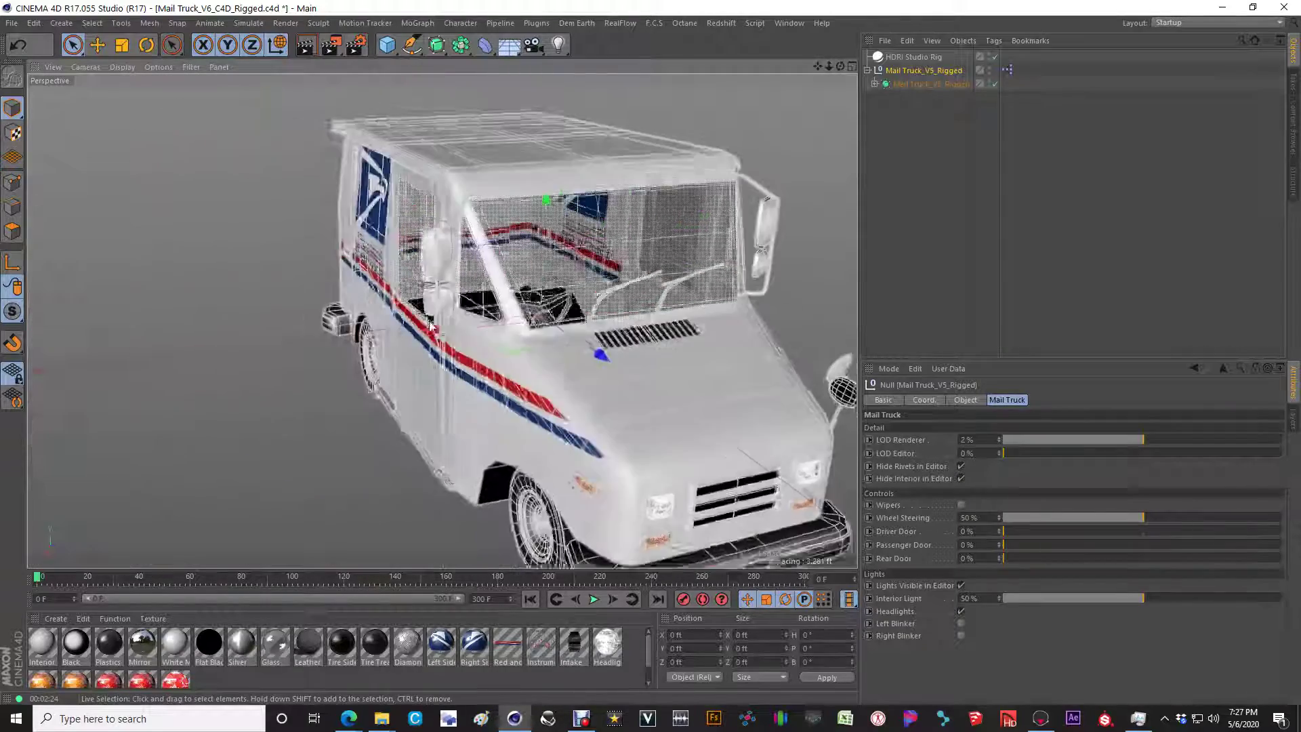
scroll(431, 326, "down", 5)
left_click_drag(542, 345, 576, 337, "alt")
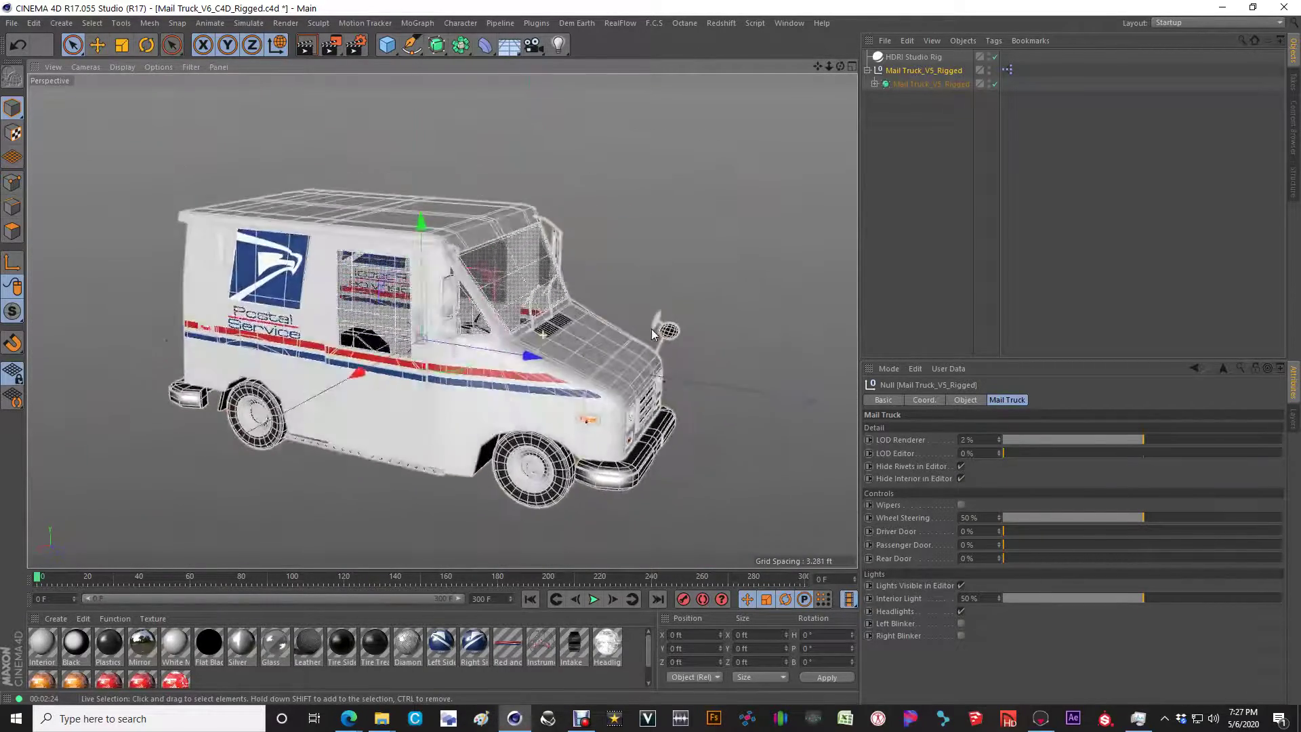
scroll(542, 339, "up", 5)
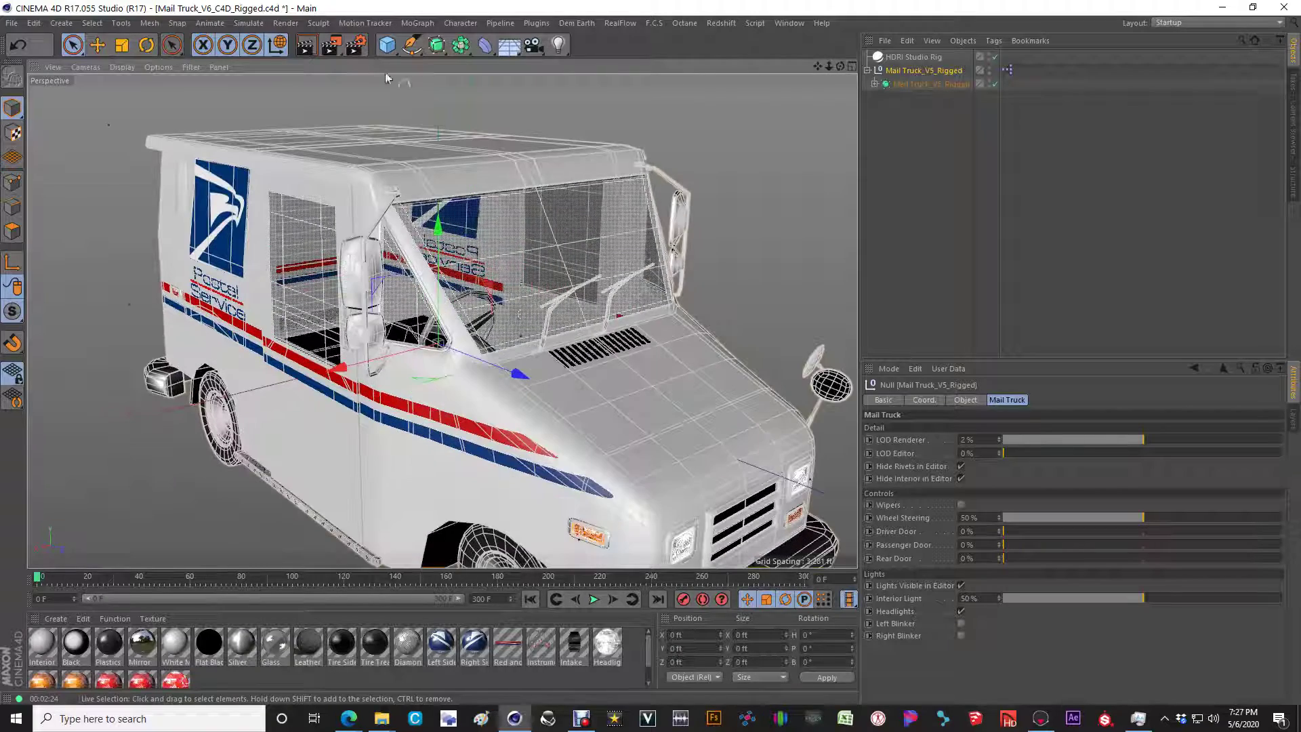
left_click(306, 44)
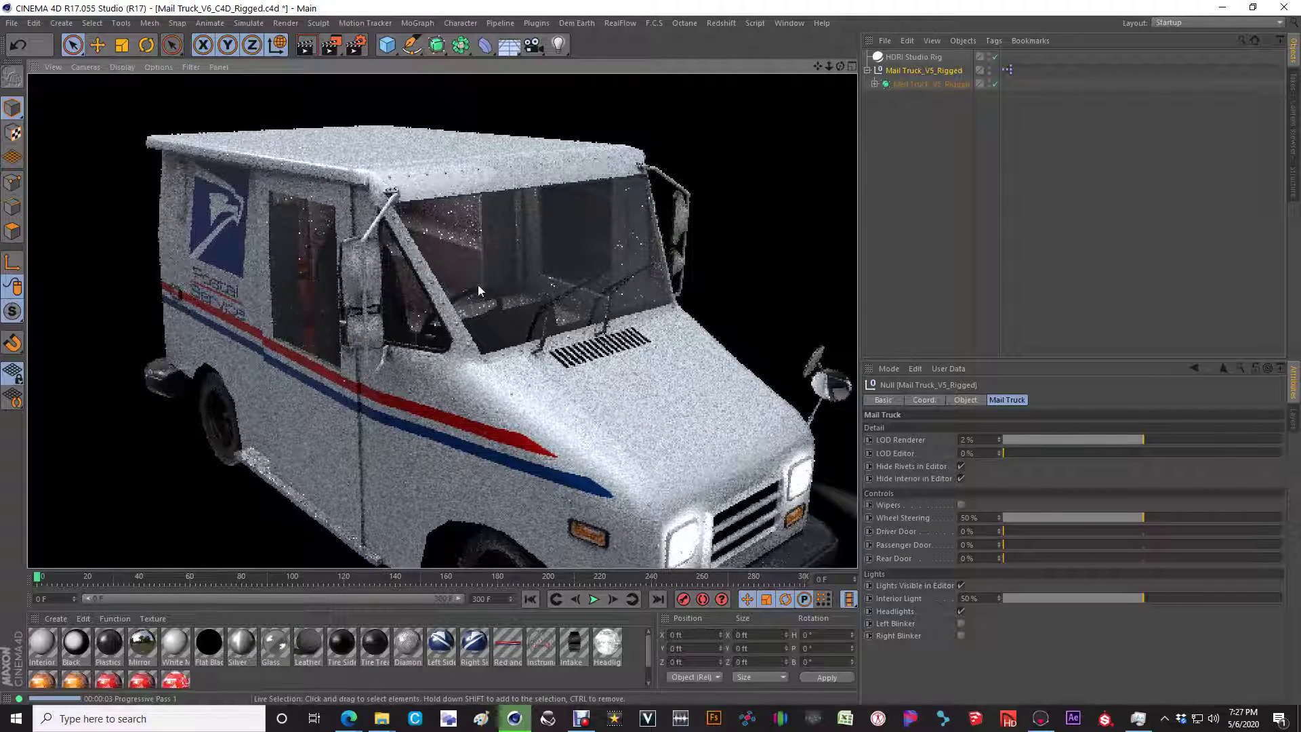
left_click(961, 466)
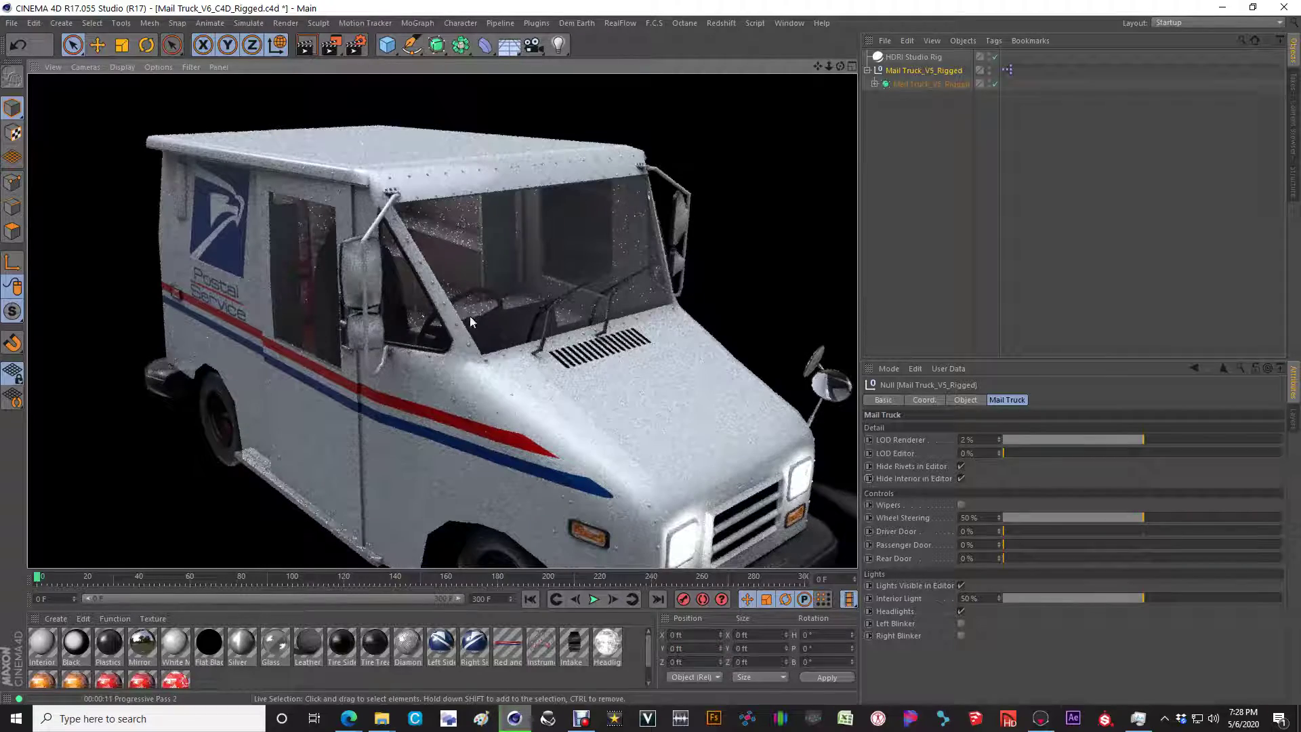
Leave the rendered view and show the truck's interior in the editor again
left_click_drag(450, 314, 502, 330, "alt")
scroll(559, 332, "down", 5)
middle_click_drag(598, 399, 428, 369, "alt")
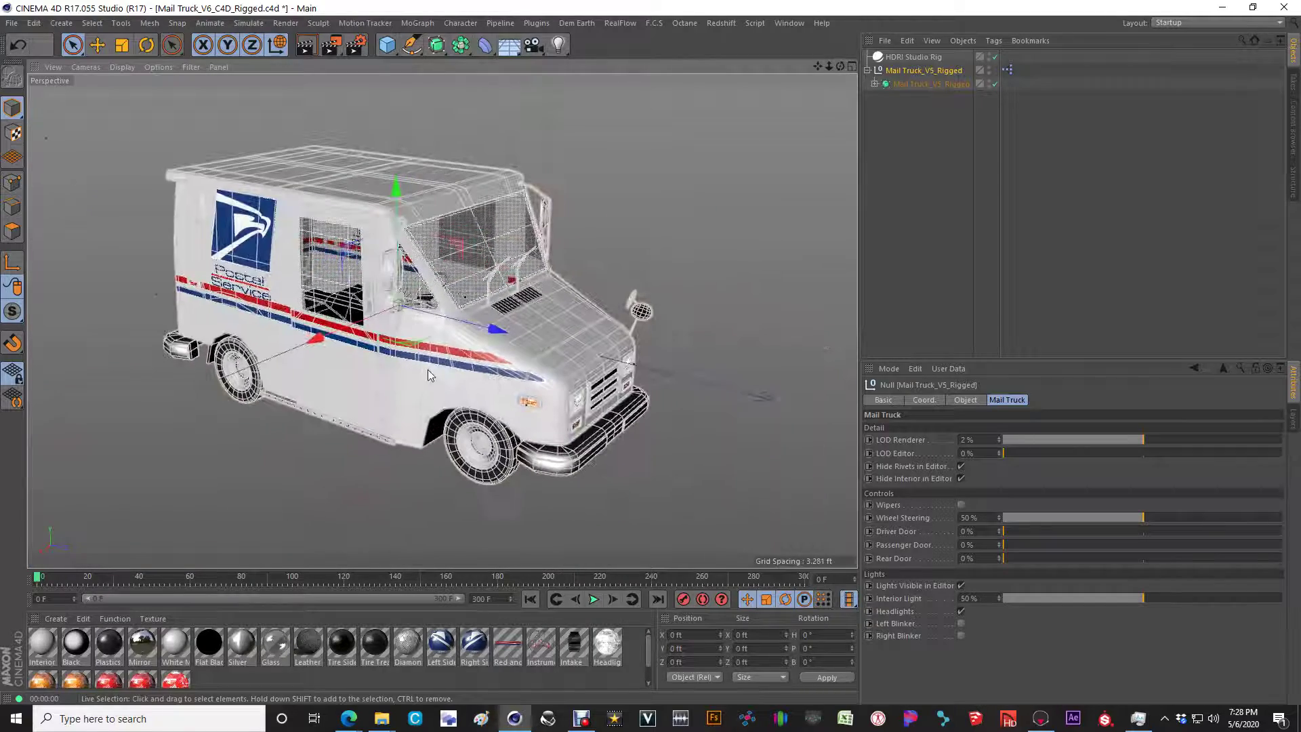
left_click(961, 478)
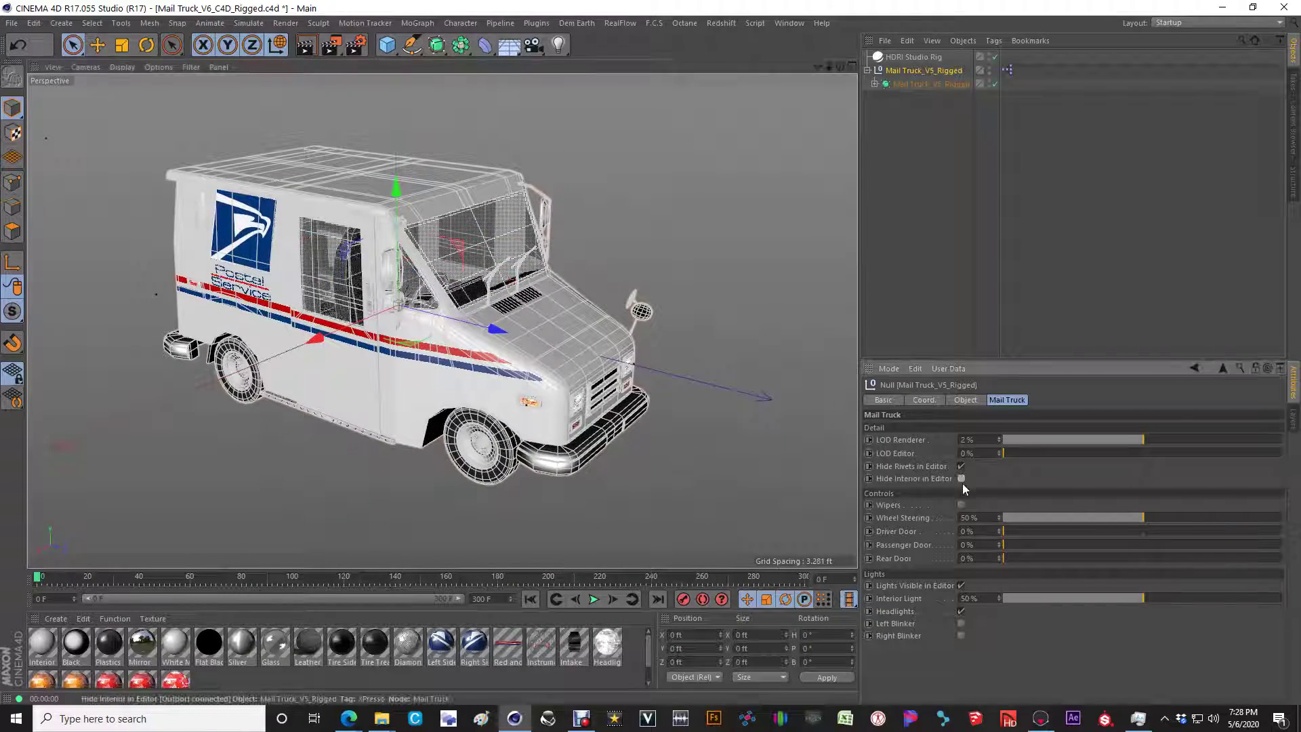
Turn on the Wipers control and play the animation to watch the windshield wipers move
left_click(961, 505)
scroll(566, 324, "up", 4)
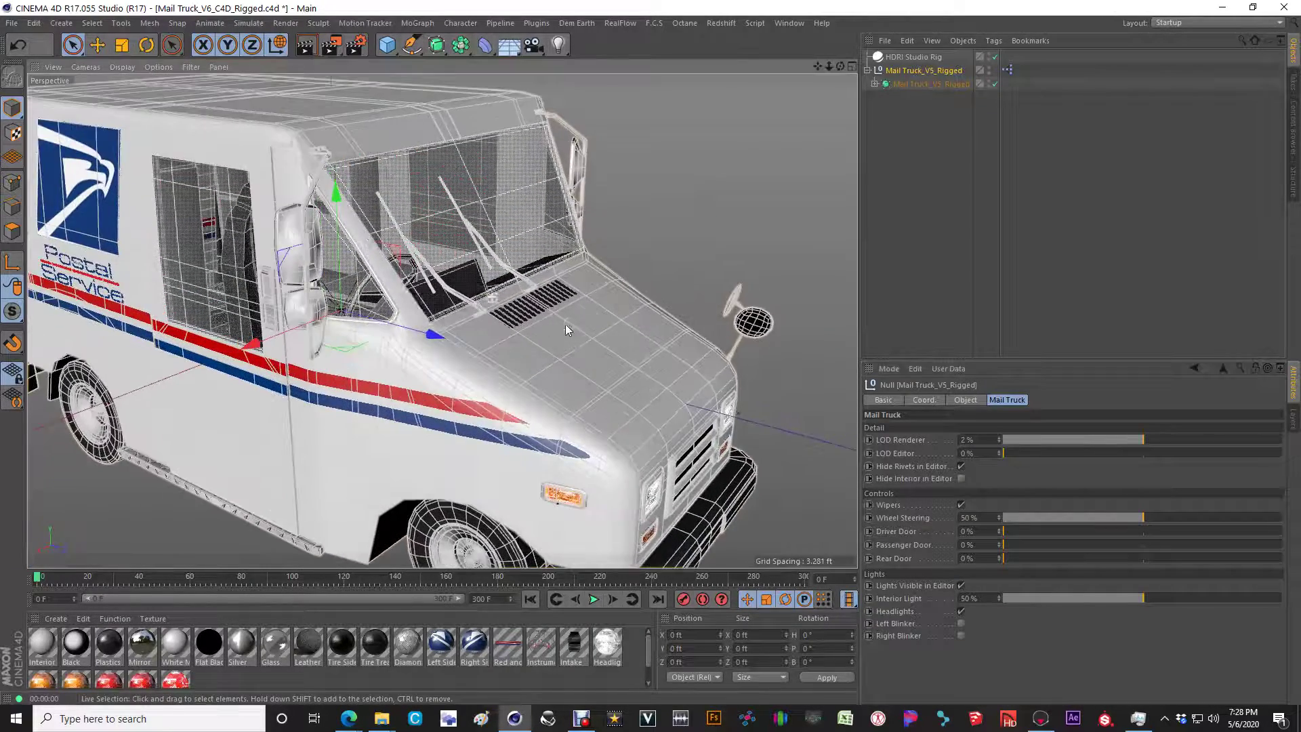
scroll(565, 324, "down", 3)
left_click(593, 599)
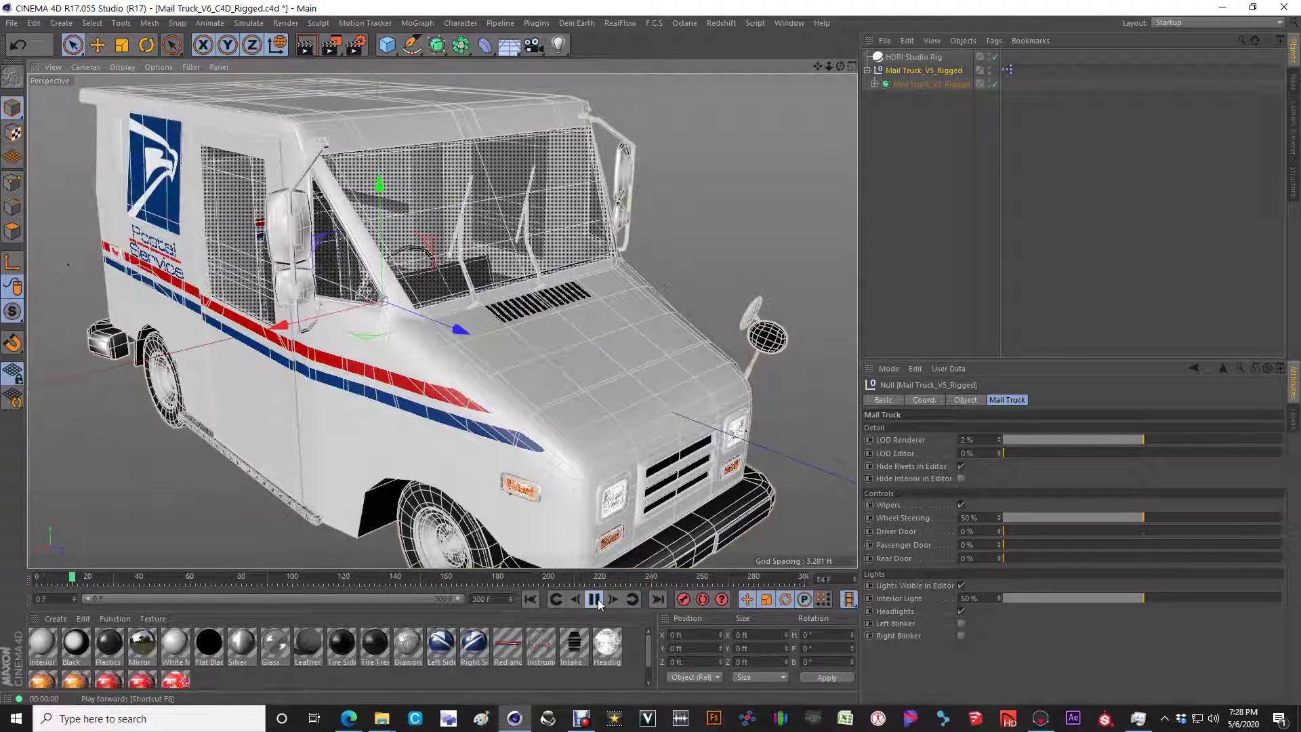
Turn off the wipers, stop playback, and return the animation to frame 0
left_click(962, 505)
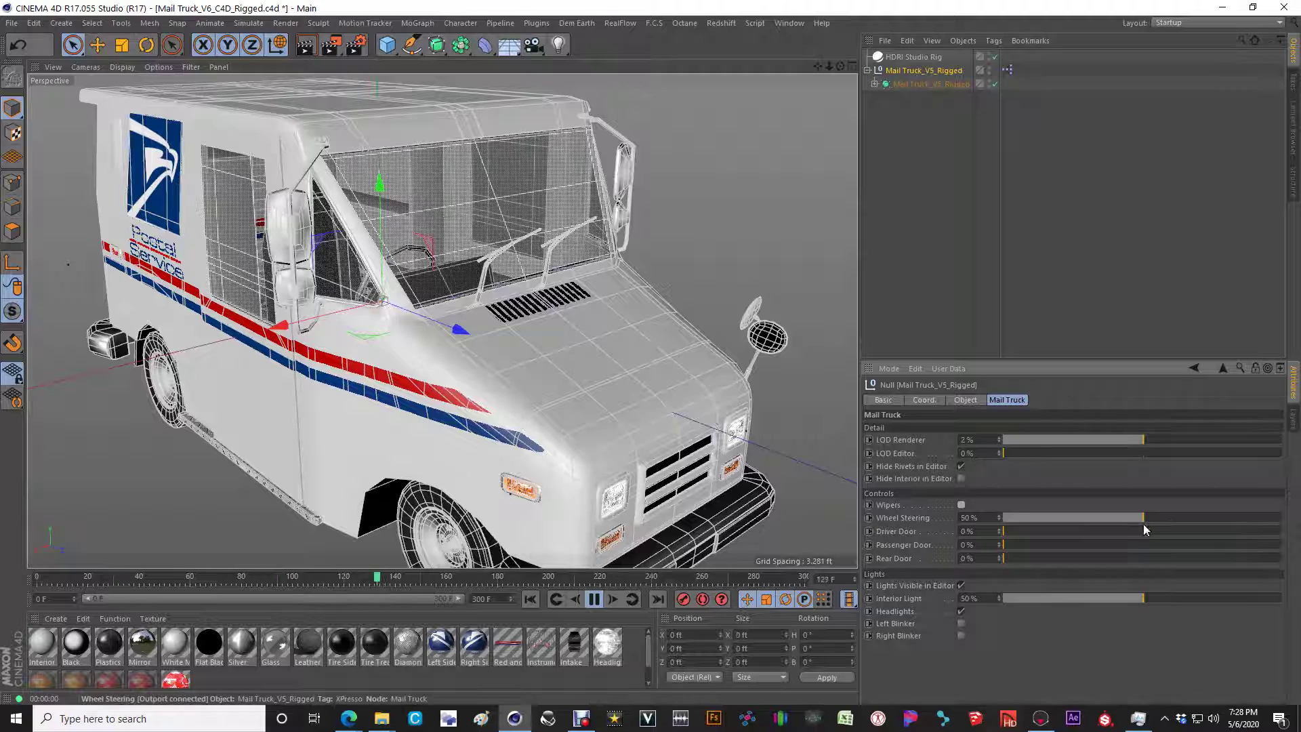
left_click(594, 599)
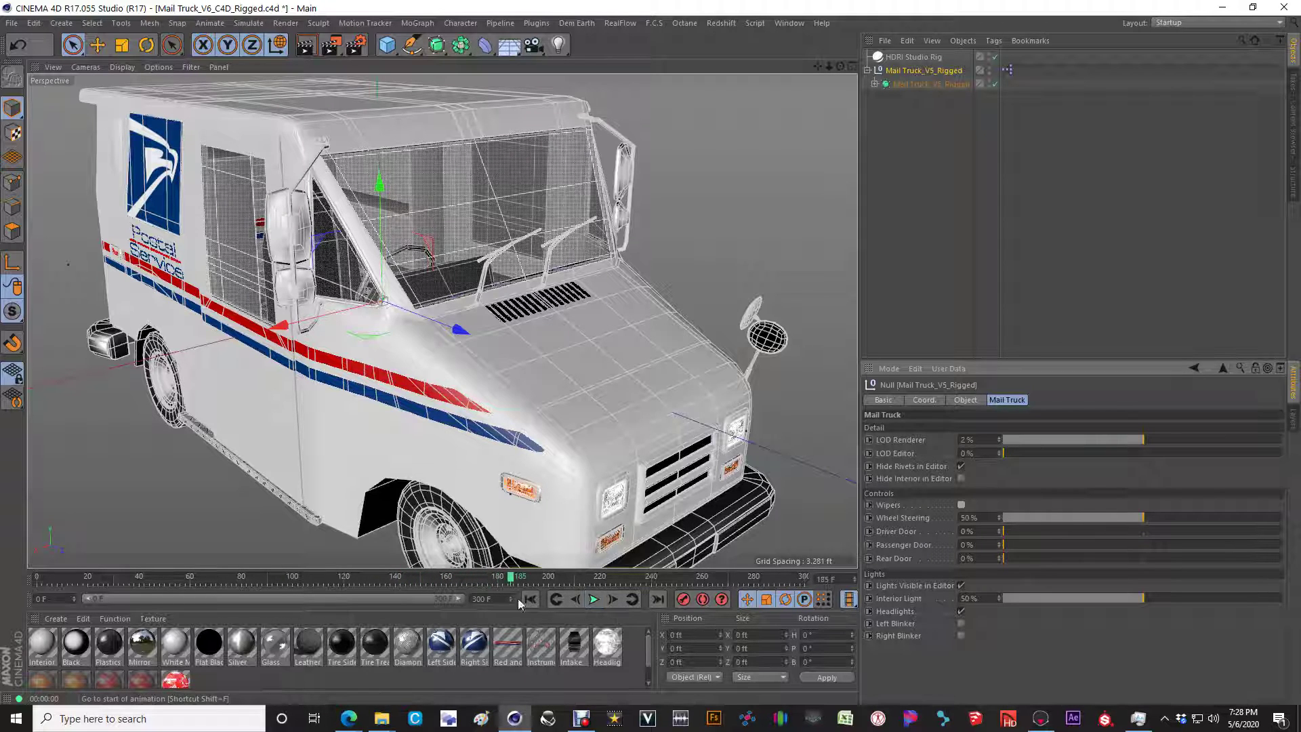
left_click(519, 600)
Test the Wheel Steering control, returning it to 50%, and open the Driver Door to 100%
left_click_drag(1120, 517, 1145, 543)
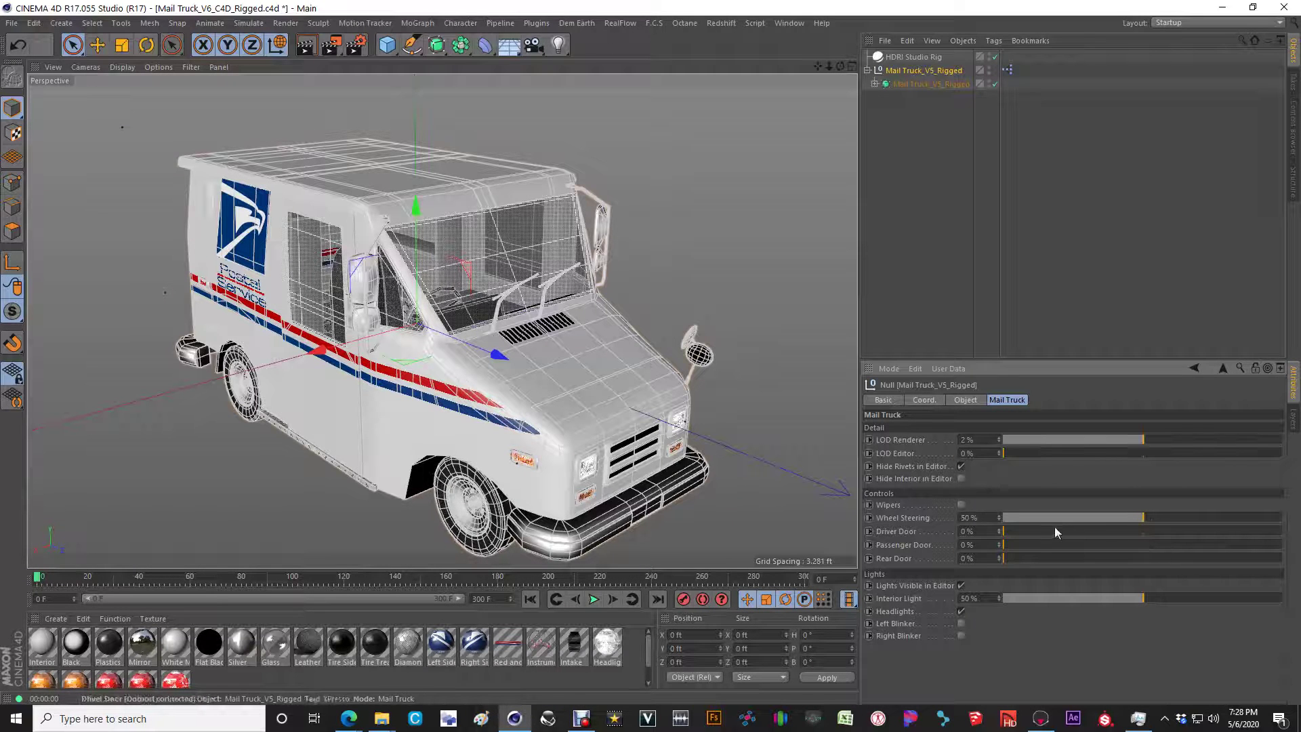
left_click_drag(1055, 531, 1288, 556)
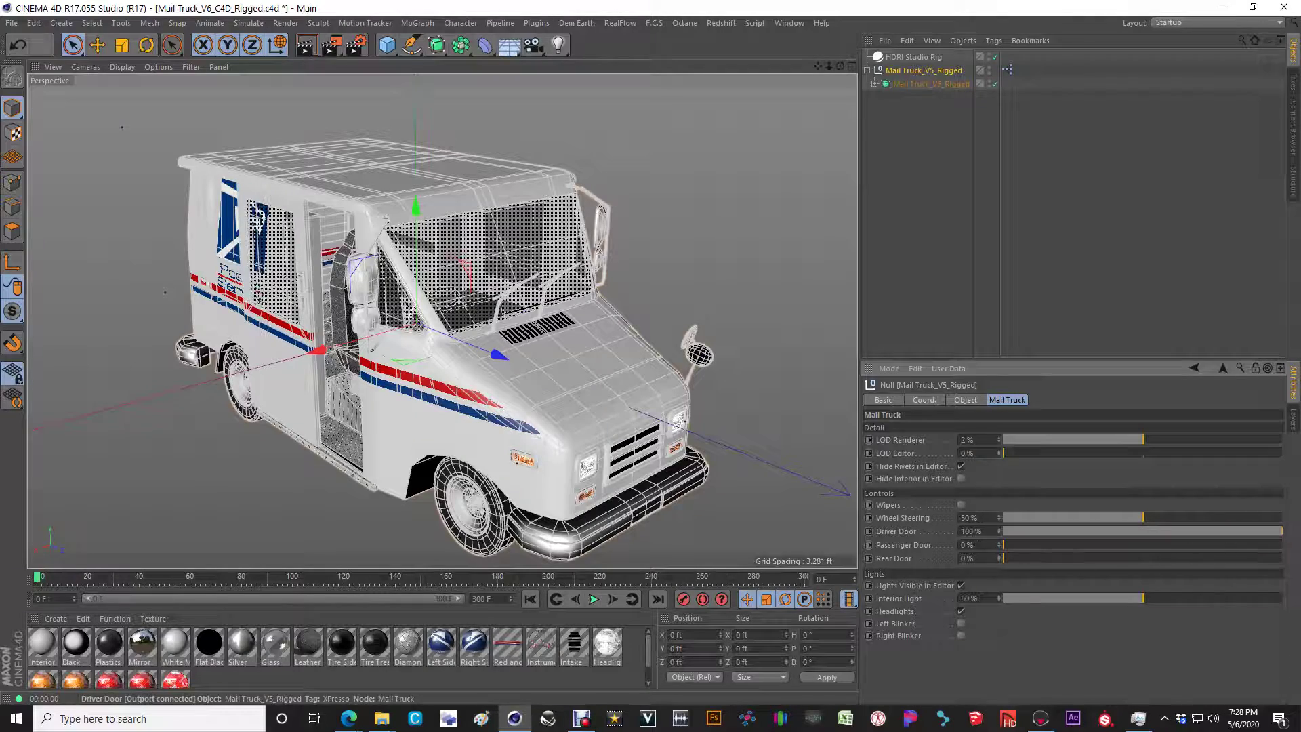
Open the Passenger Door, view it from that side of the truck, and close it back to 0%
left_click_drag(1058, 545, 1288, 546)
left_click_drag(730, 378, 610, 338, "alt")
left_click_drag(1218, 545, 942, 544)
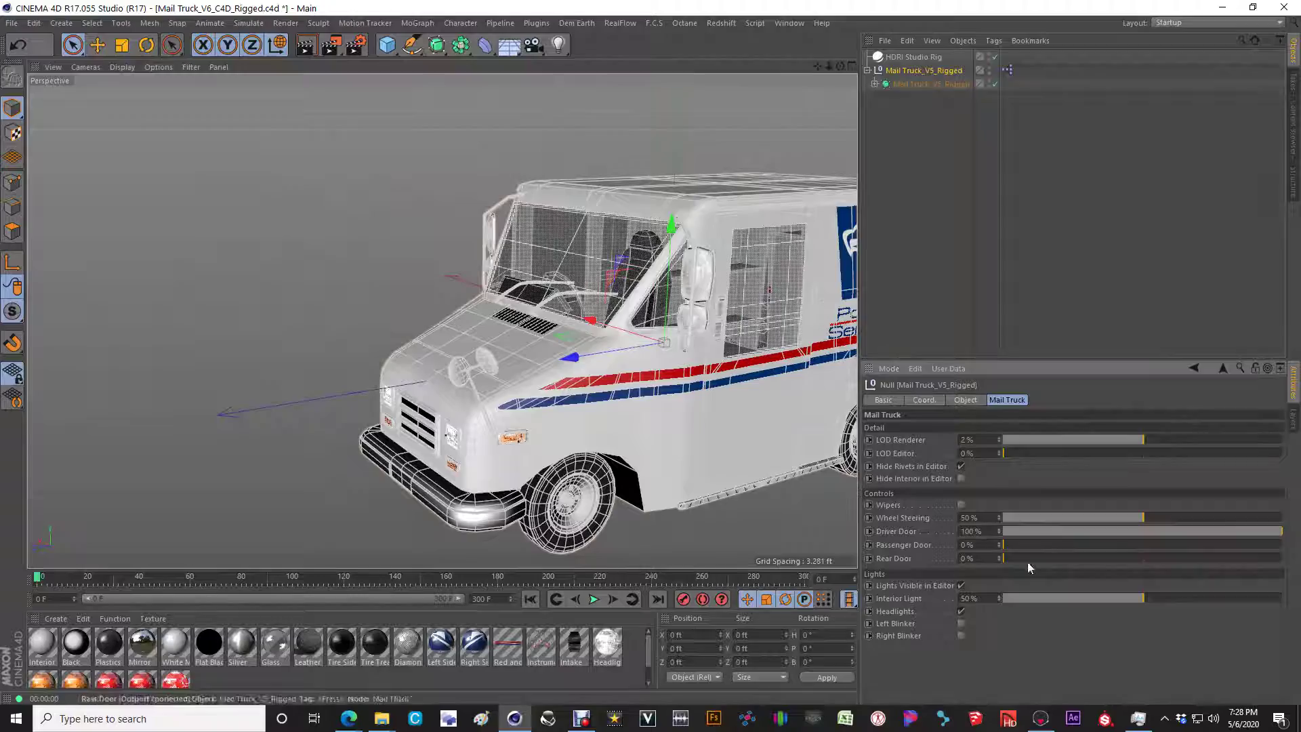
Open the Rear Door to 66% and look inside the cargo area from the back of the truck
left_click_drag(840, 380, 512, 271, "alt")
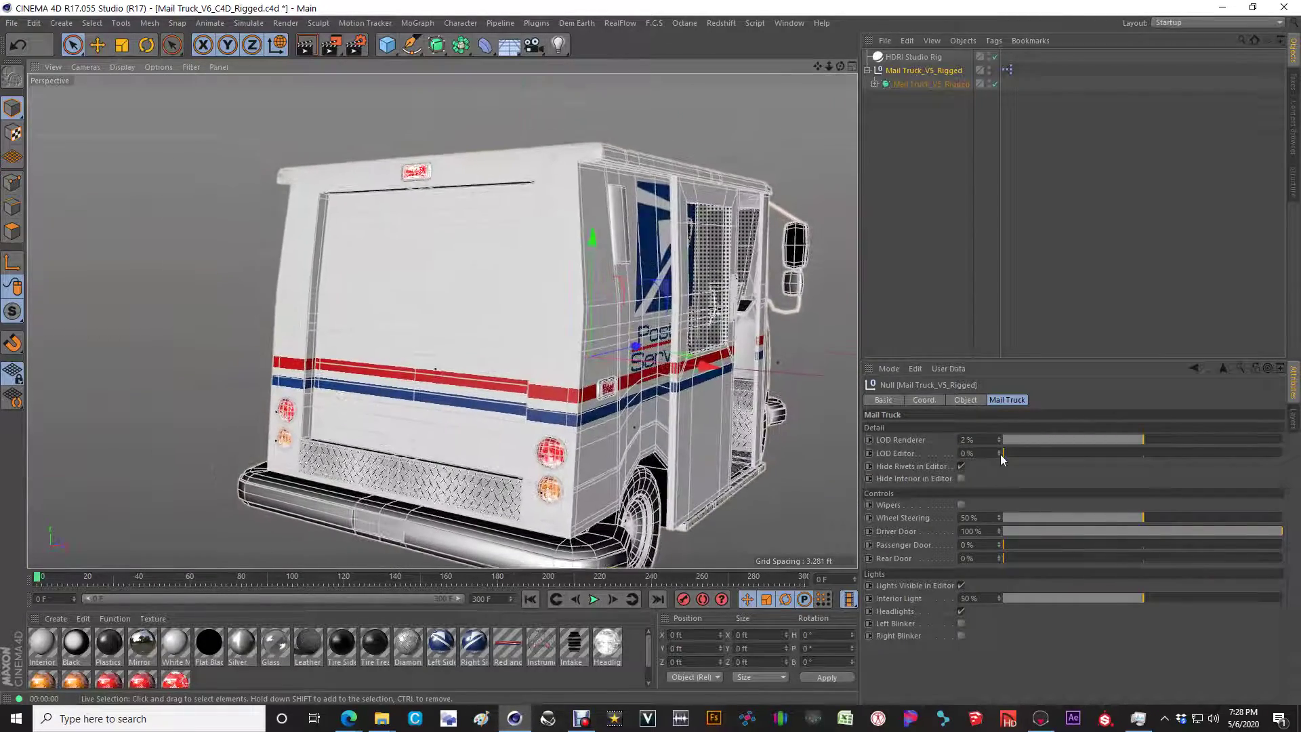
left_click_drag(1014, 559, 1188, 536)
scroll(366, 237, "up", 5)
left_click_drag(437, 307, 139, 269, "alt")
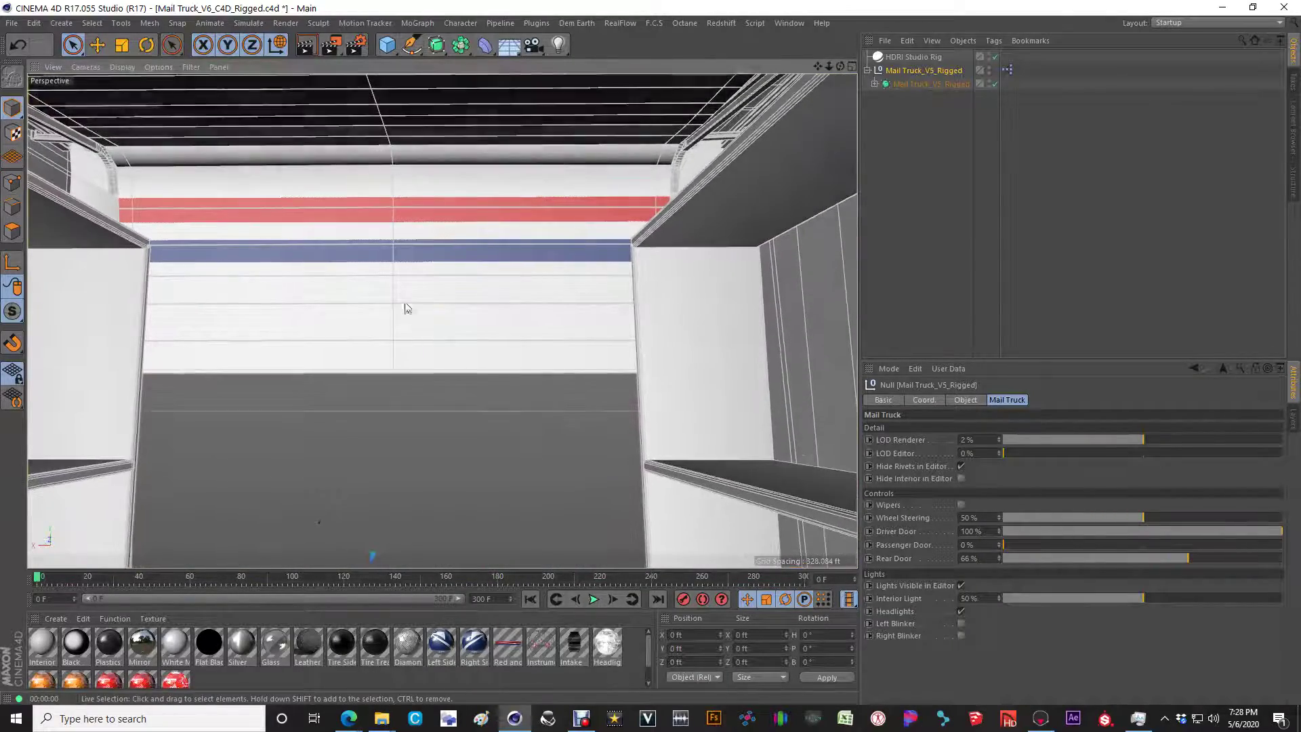
Close the Rear Door to 0% and view the back of the truck from outside
left_click_drag(1187, 557, 946, 543)
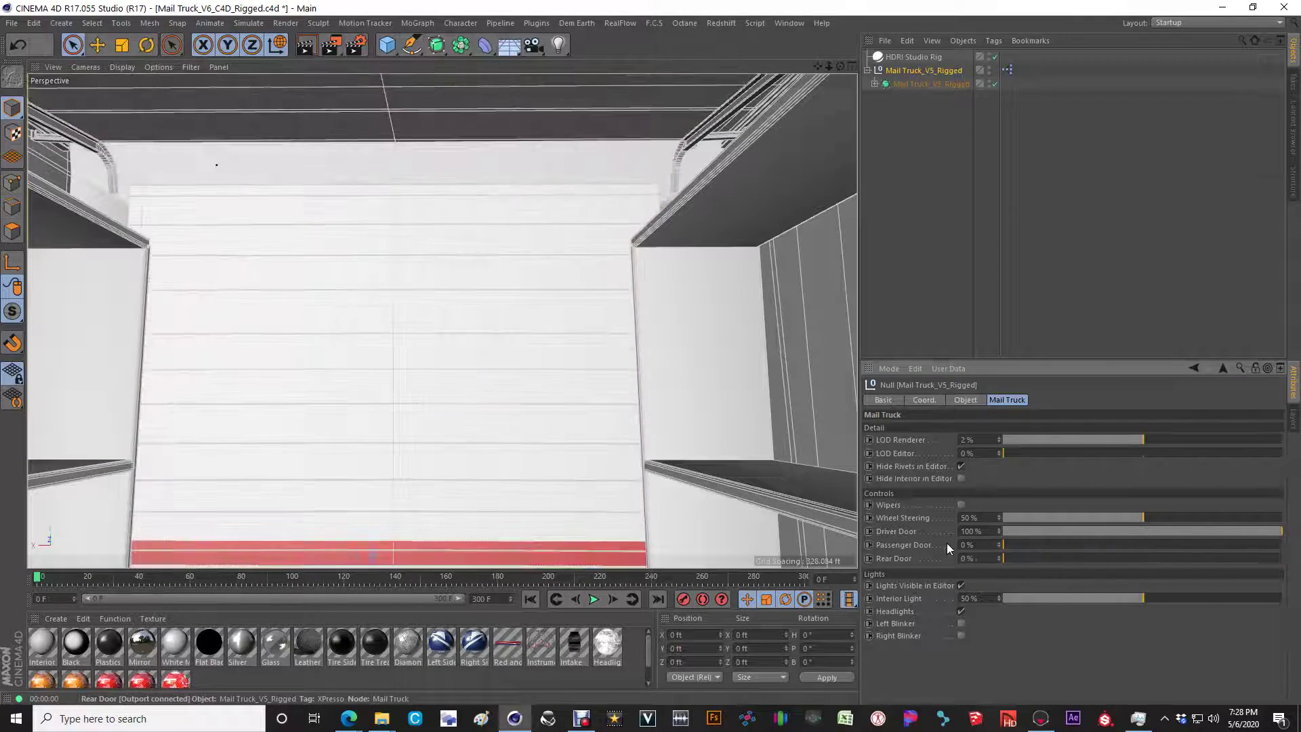
left_click_drag(483, 371, 730, 424, "alt")
scroll(527, 357, "down", 6)
middle_click_drag(572, 456, 554, 371, "alt")
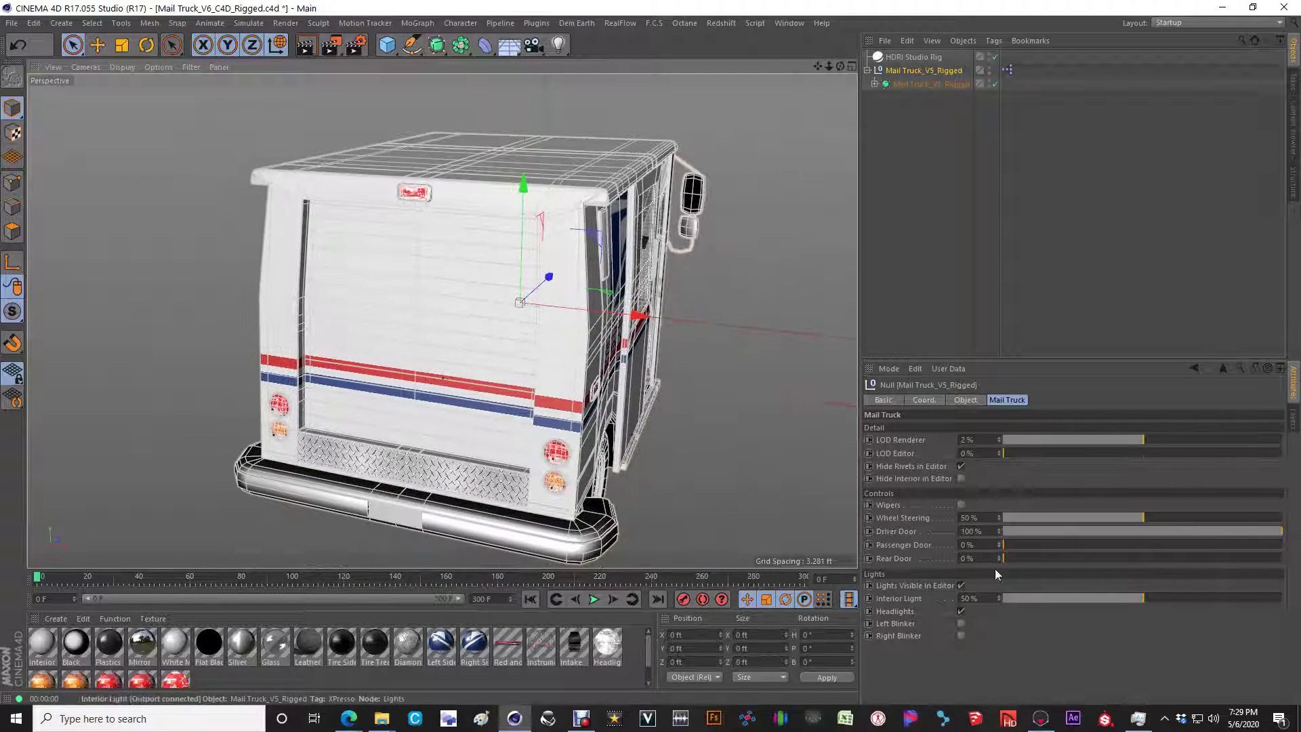
Toggle Lights Visible in Editor off and on again, and test the Interior Light control, returning it to 50%
left_click(961, 586)
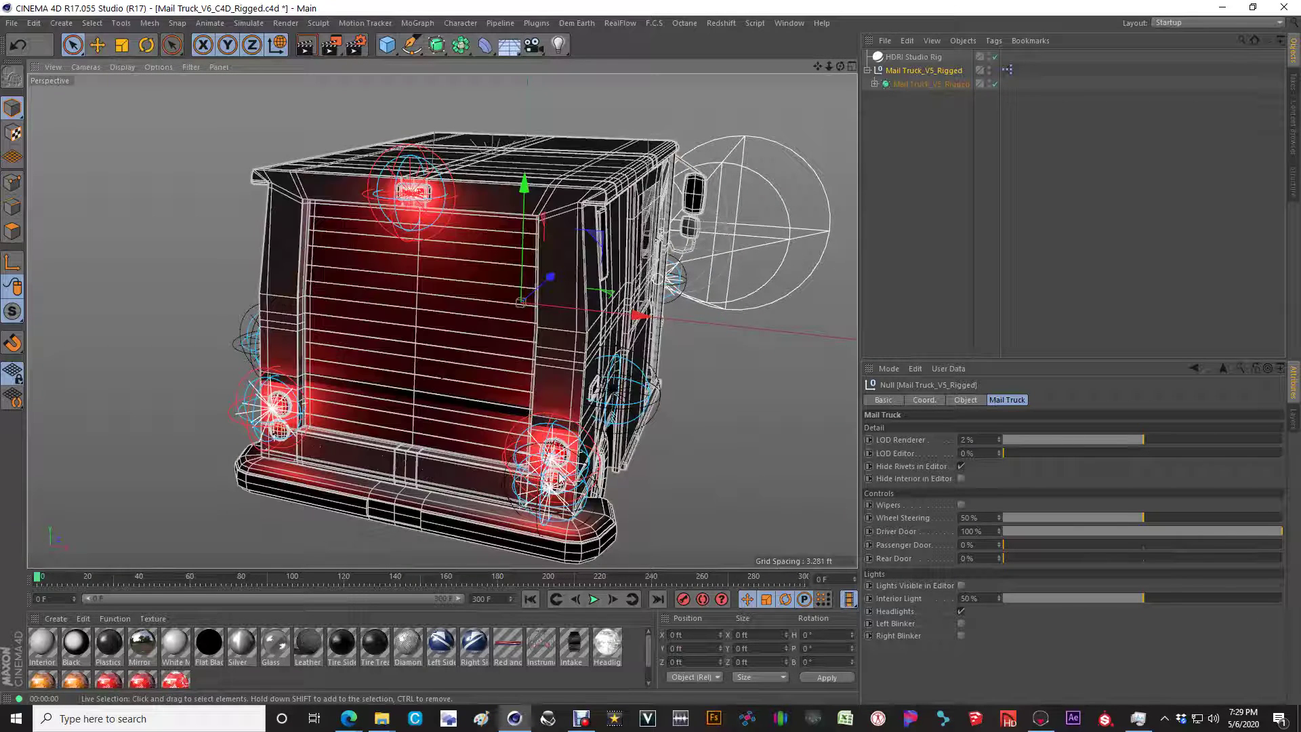
left_click(961, 586)
left_click_drag(570, 376, 515, 370, "alt")
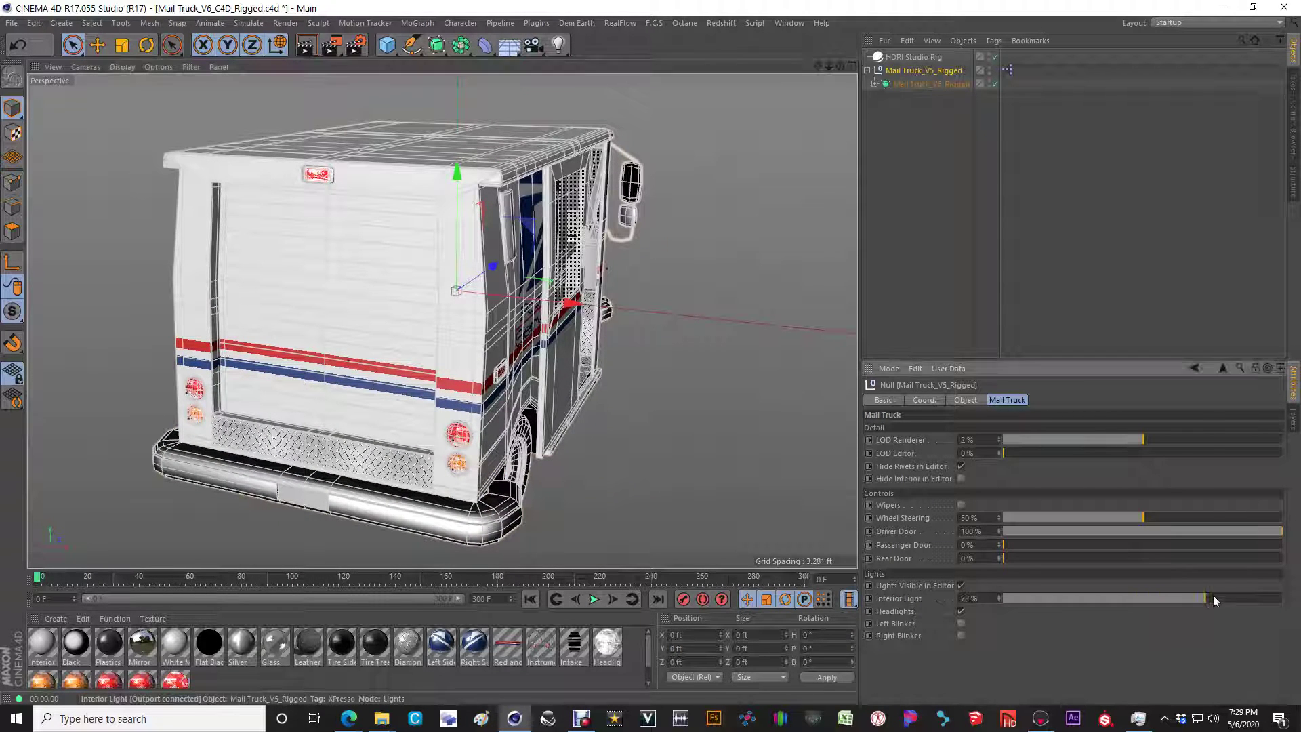
left_click_drag(1139, 599, 1145, 607)
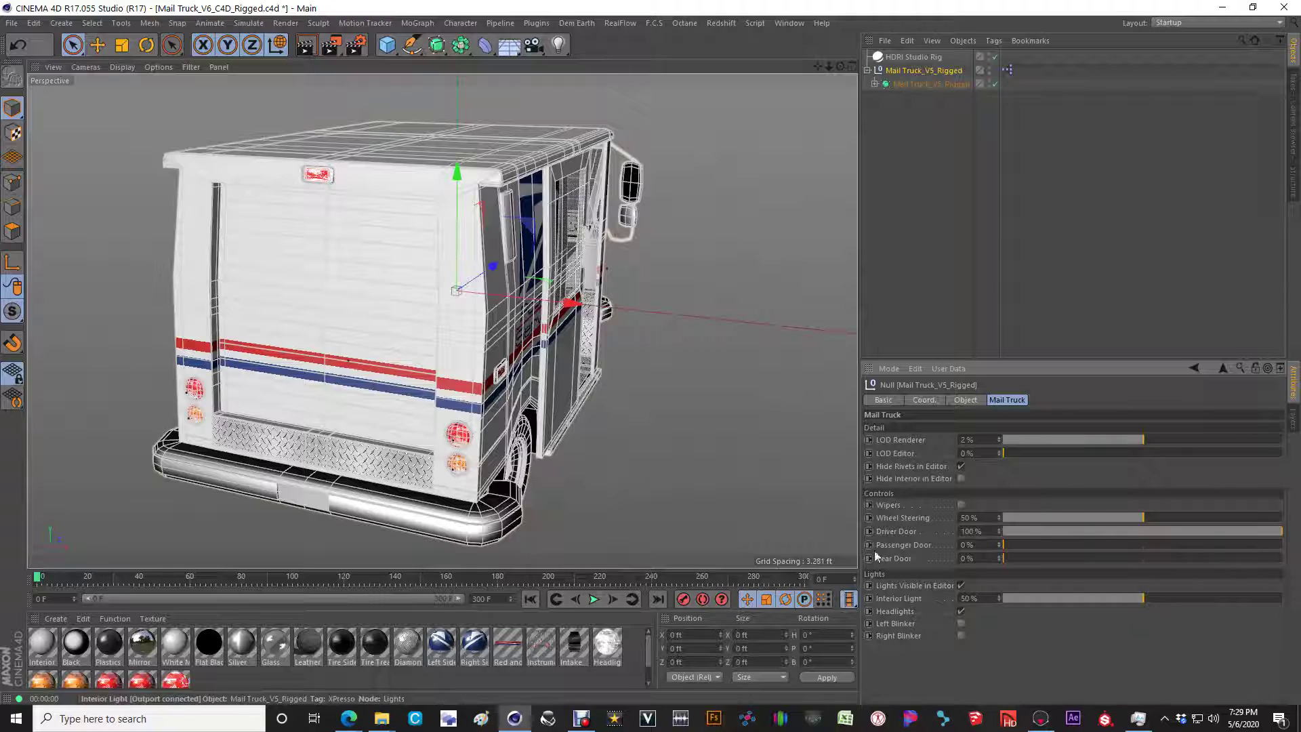
Turn on the truck's Left Blinker and Right Blinker
left_click_drag(583, 299, 647, 417, "alt")
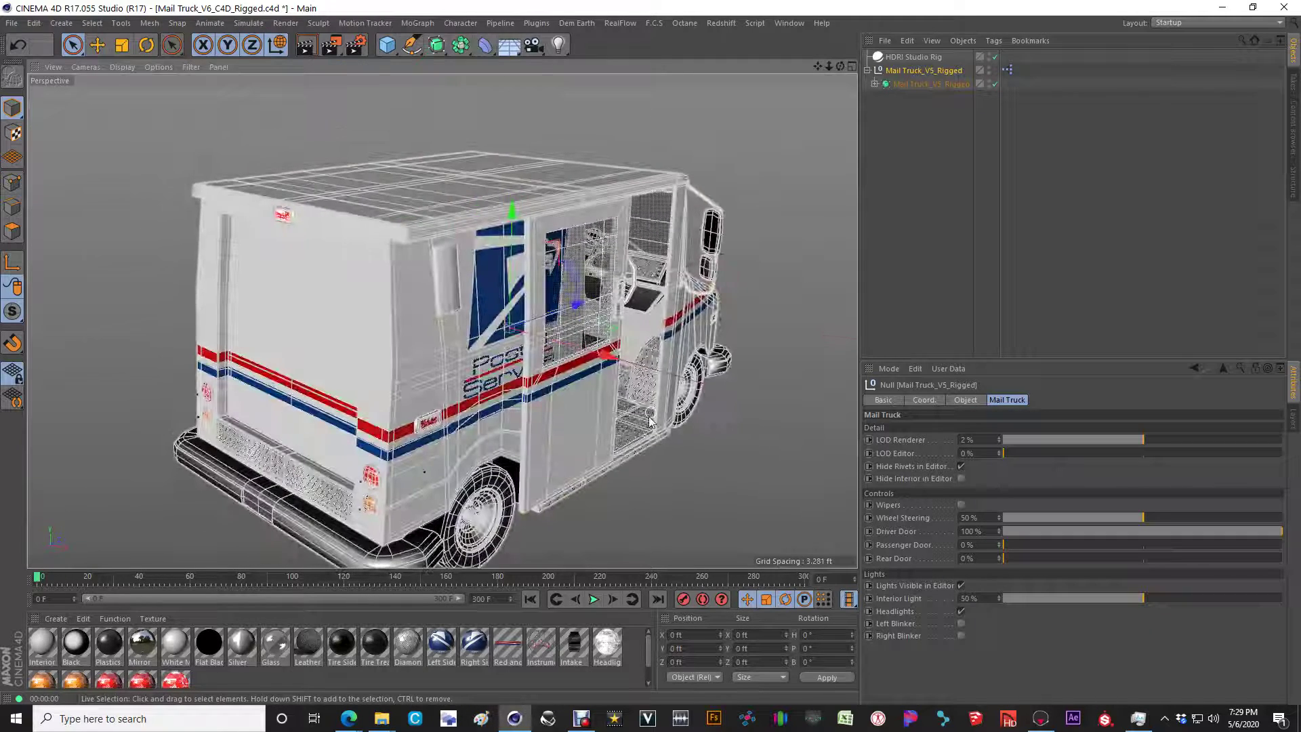
middle_click_drag(649, 416, 641, 374, "alt")
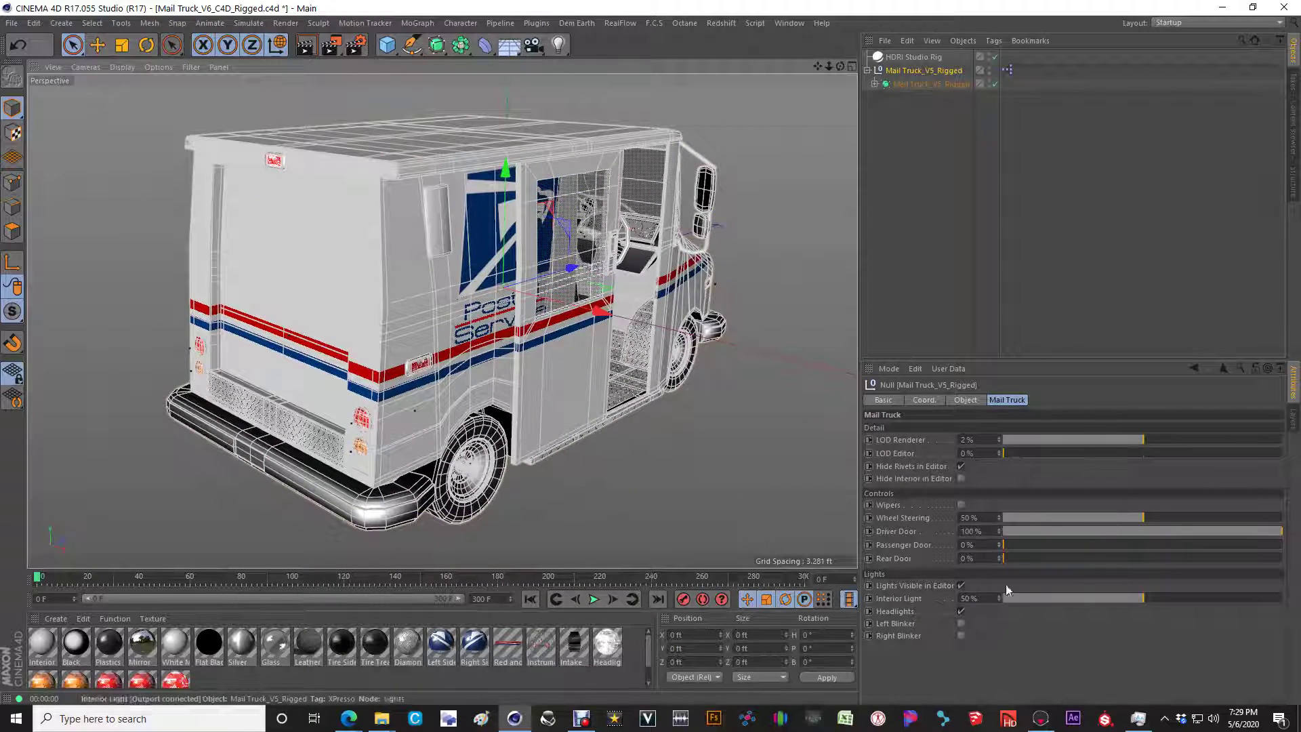
left_click(962, 624)
left_click(961, 636)
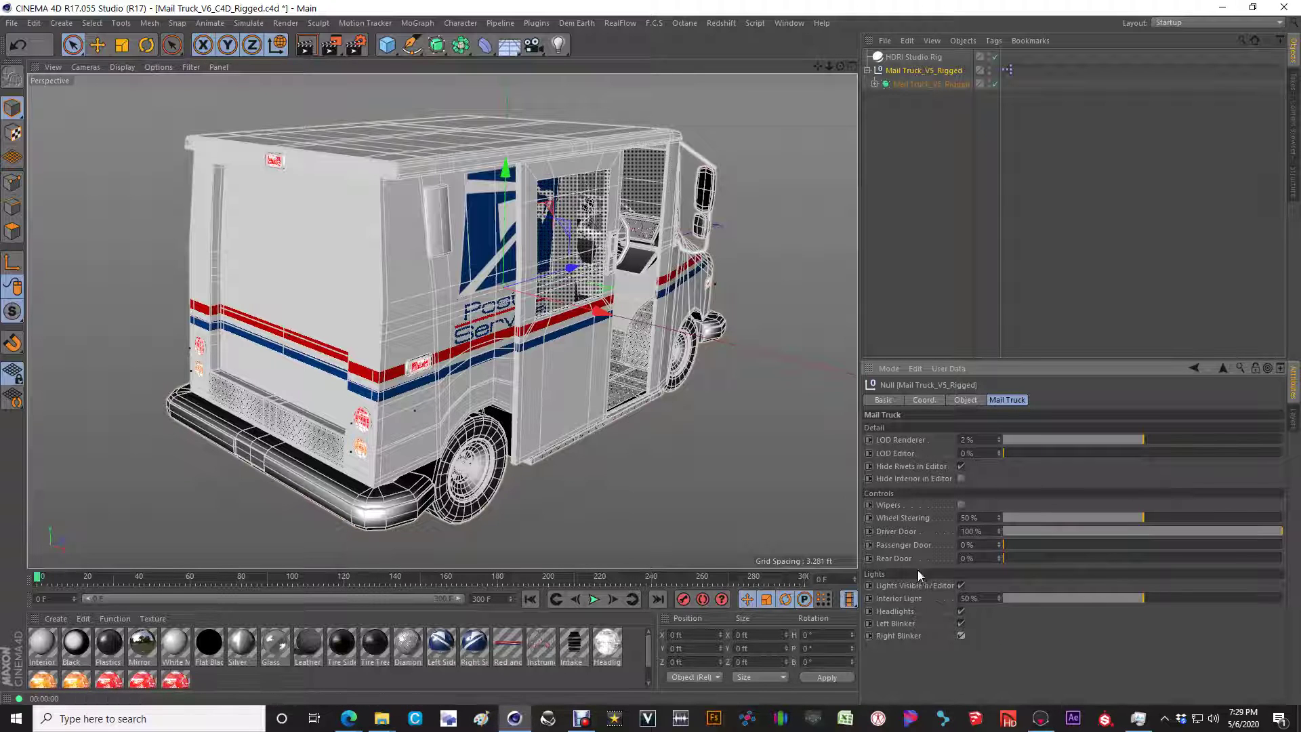
Play the animation with Lights Visible in Editor off, turn off the Left Blinker and Right Blinker, and stop playback
left_click(961, 586)
left_click(593, 600)
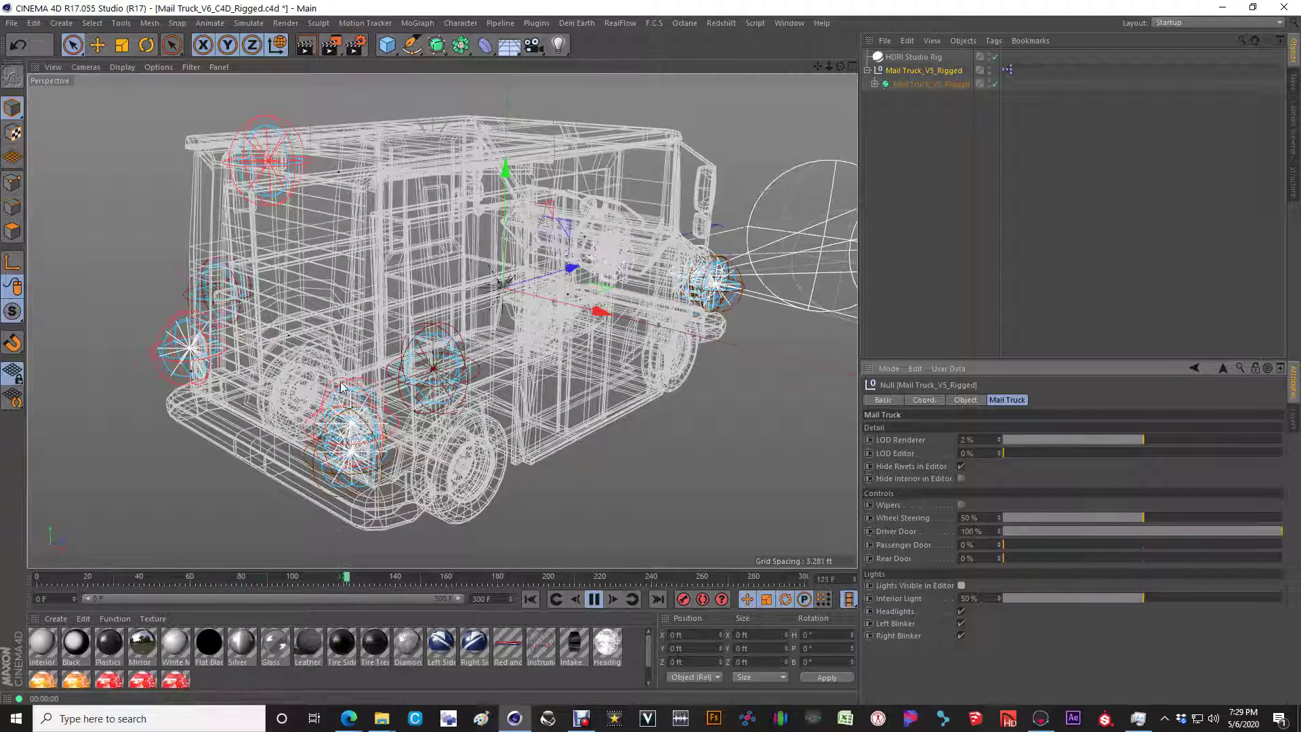
left_click(961, 623)
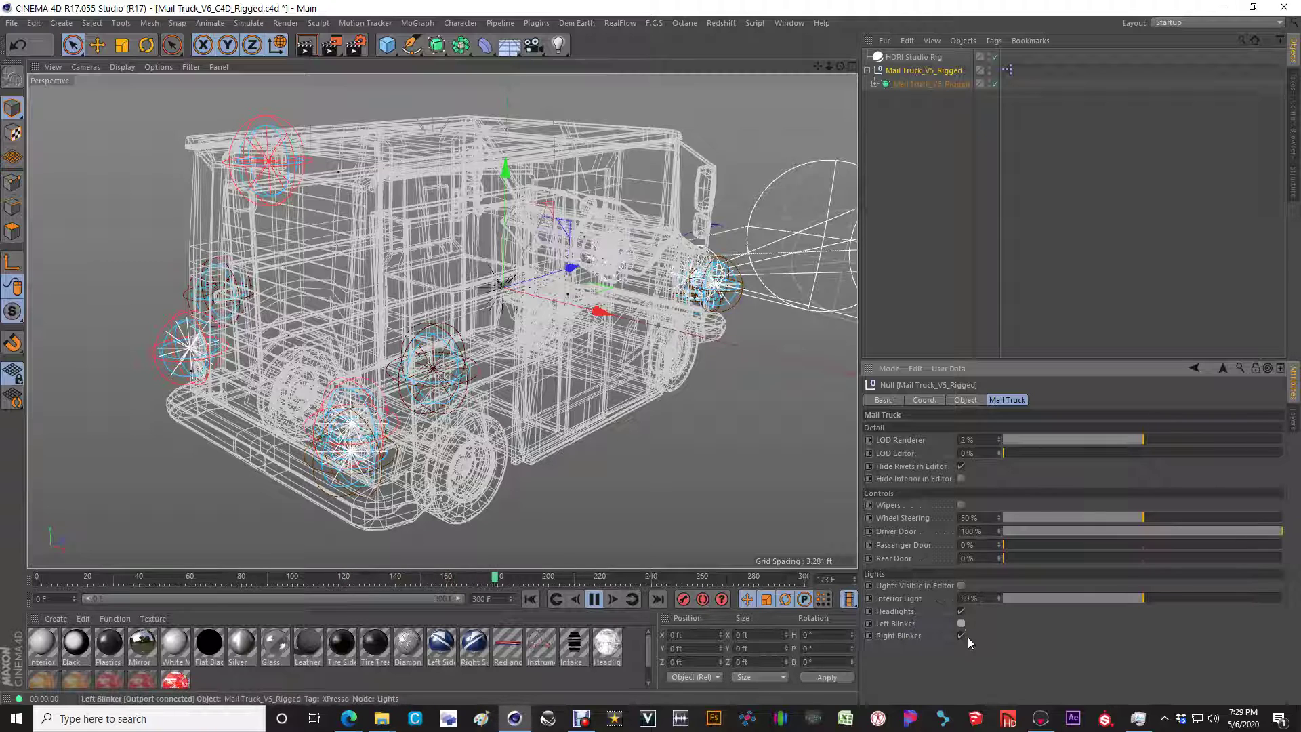
left_click(961, 636)
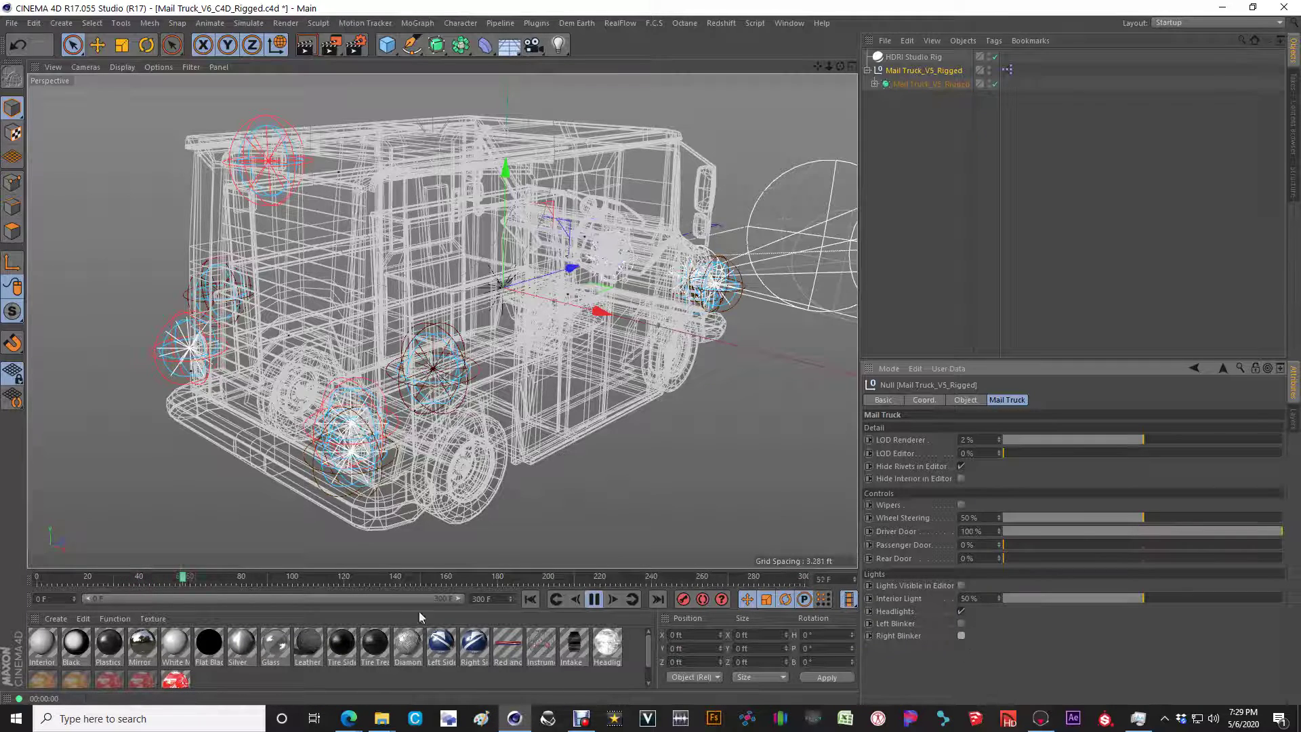
left_click(594, 599)
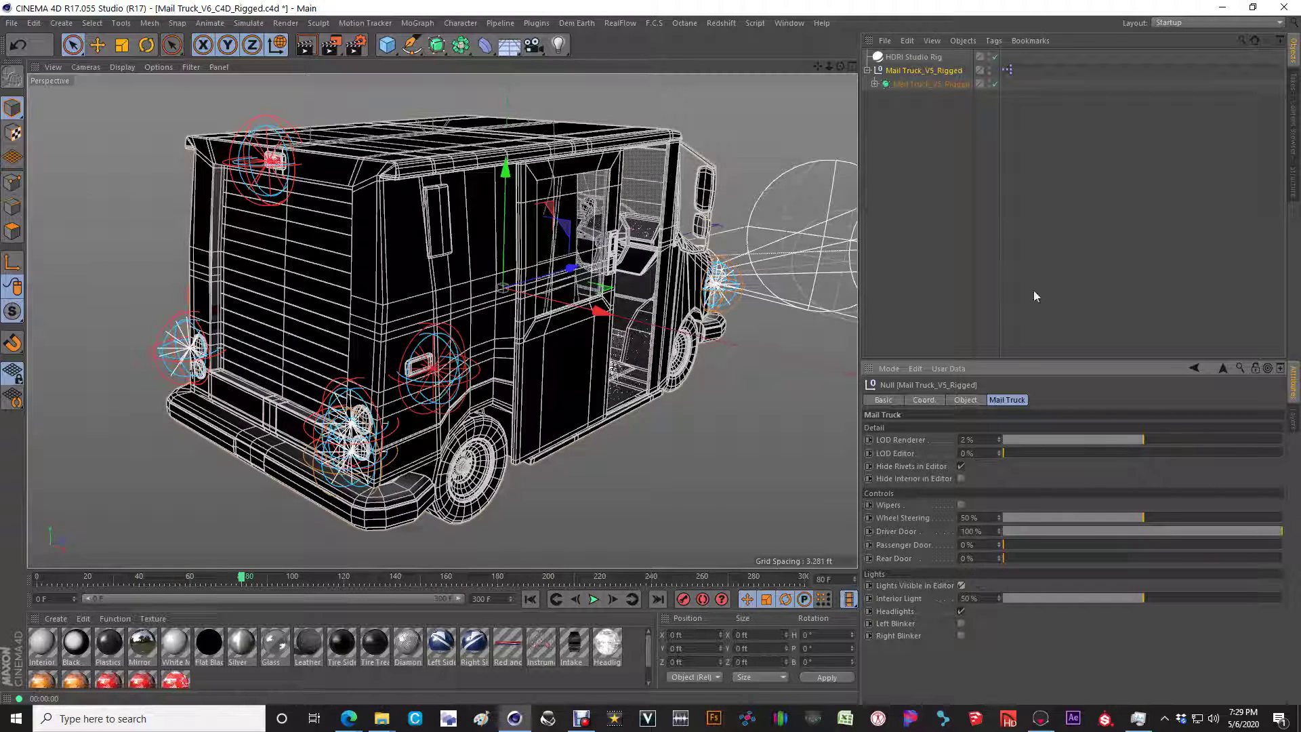
Examine the node network behind the truck's controls in the XPresso Editor, close it and reselect the Mail Truck_V5_Rigged null
left_click(1008, 70)
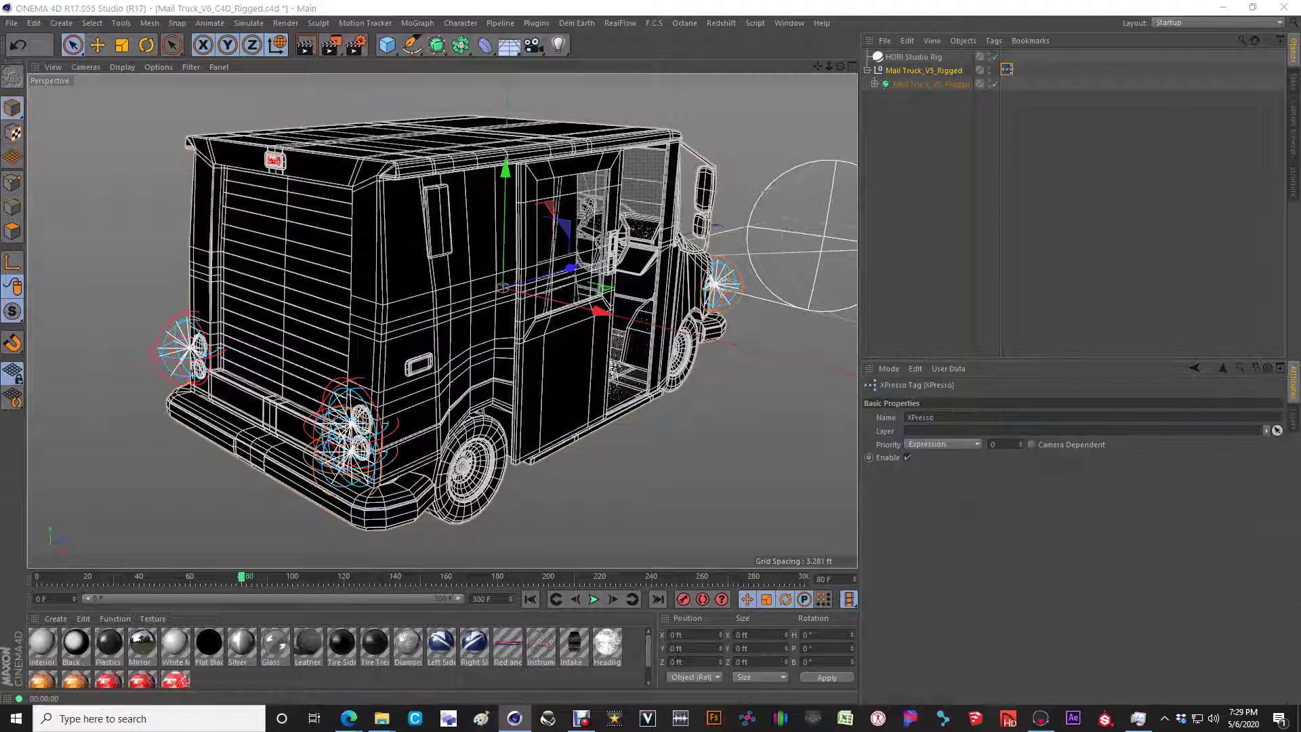
double_click(542, 317)
scroll(596, 305, "down", 1)
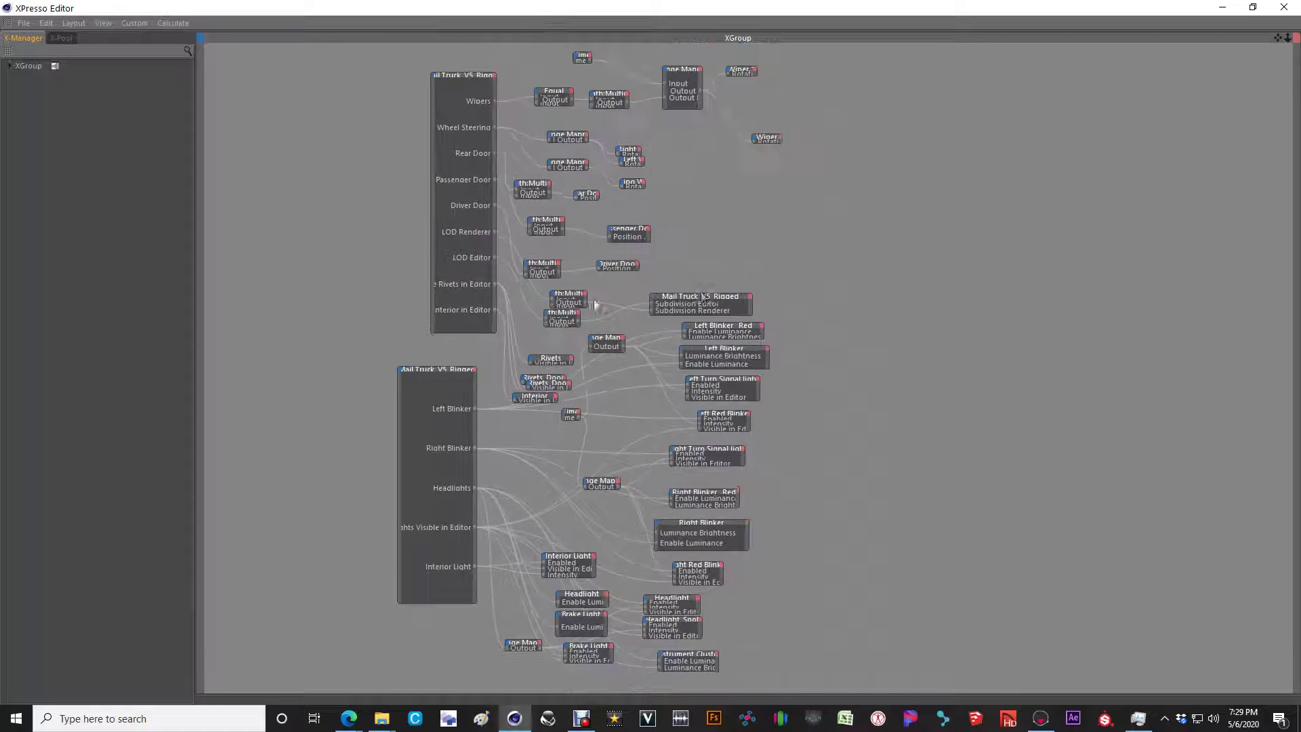
scroll(771, 282, "down", 1)
middle_click_drag(770, 282, 570, 430, "alt")
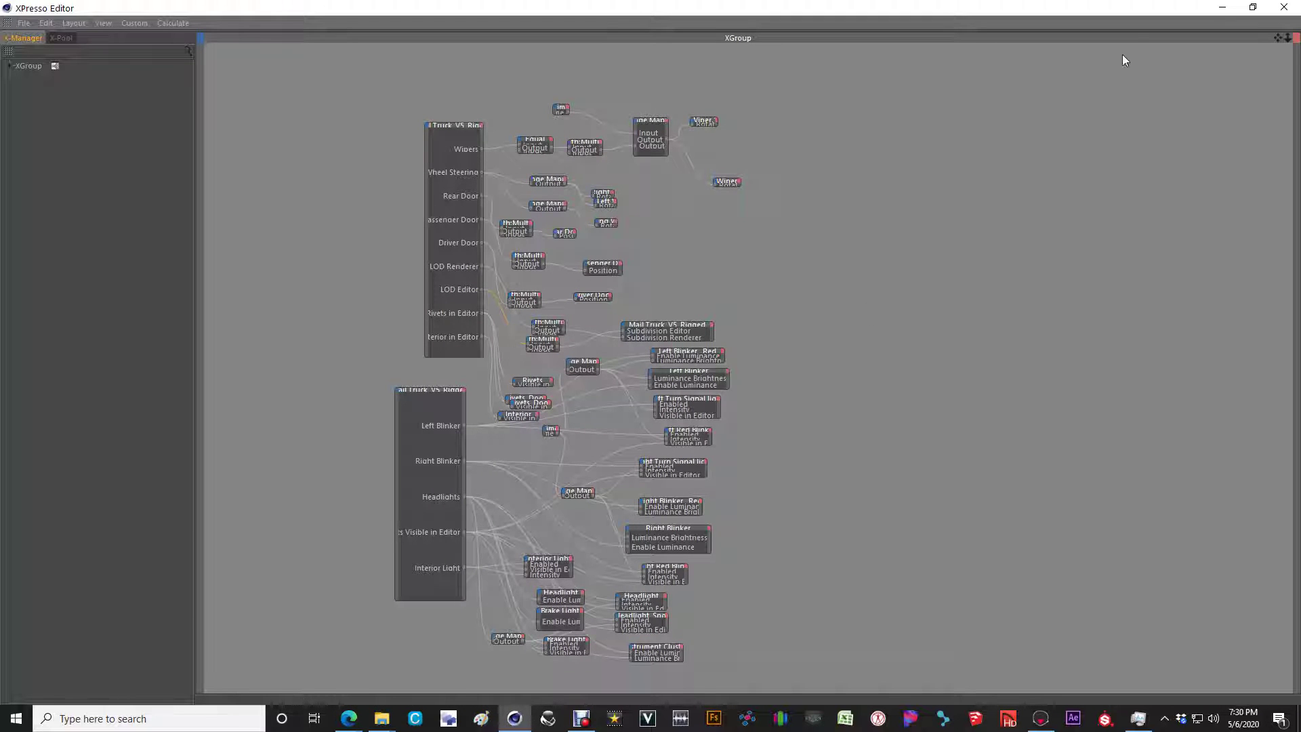
left_click(1282, 7)
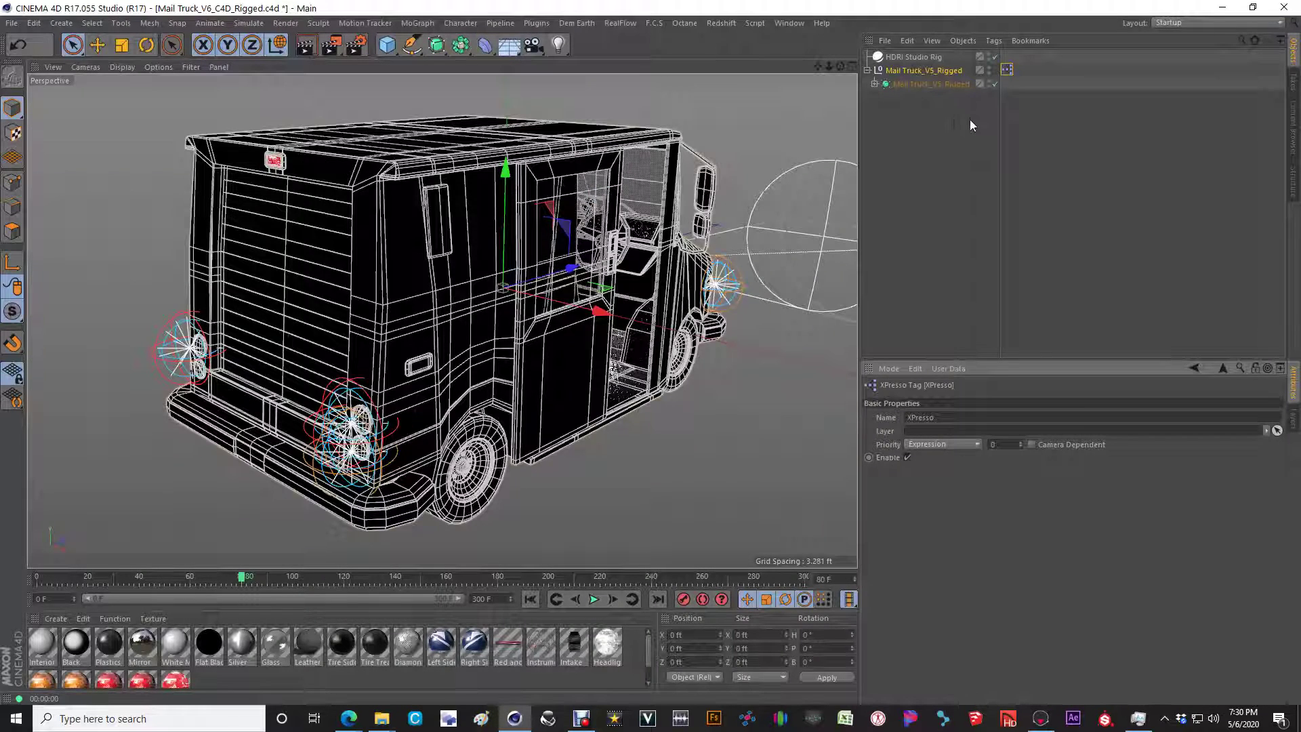
left_click(924, 71)
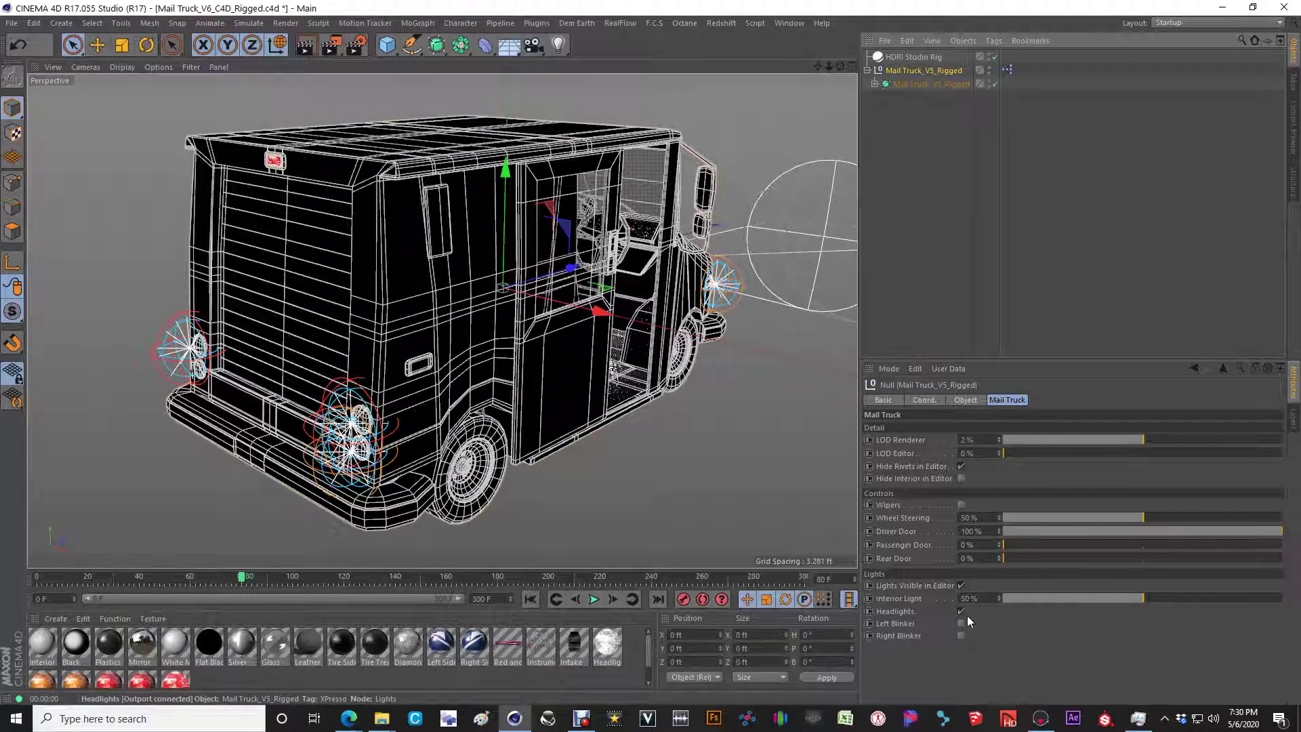
Set LOD Editor to 1% and view the truck from its front corner
left_click_drag(530, 271, 440, 288, "alt")
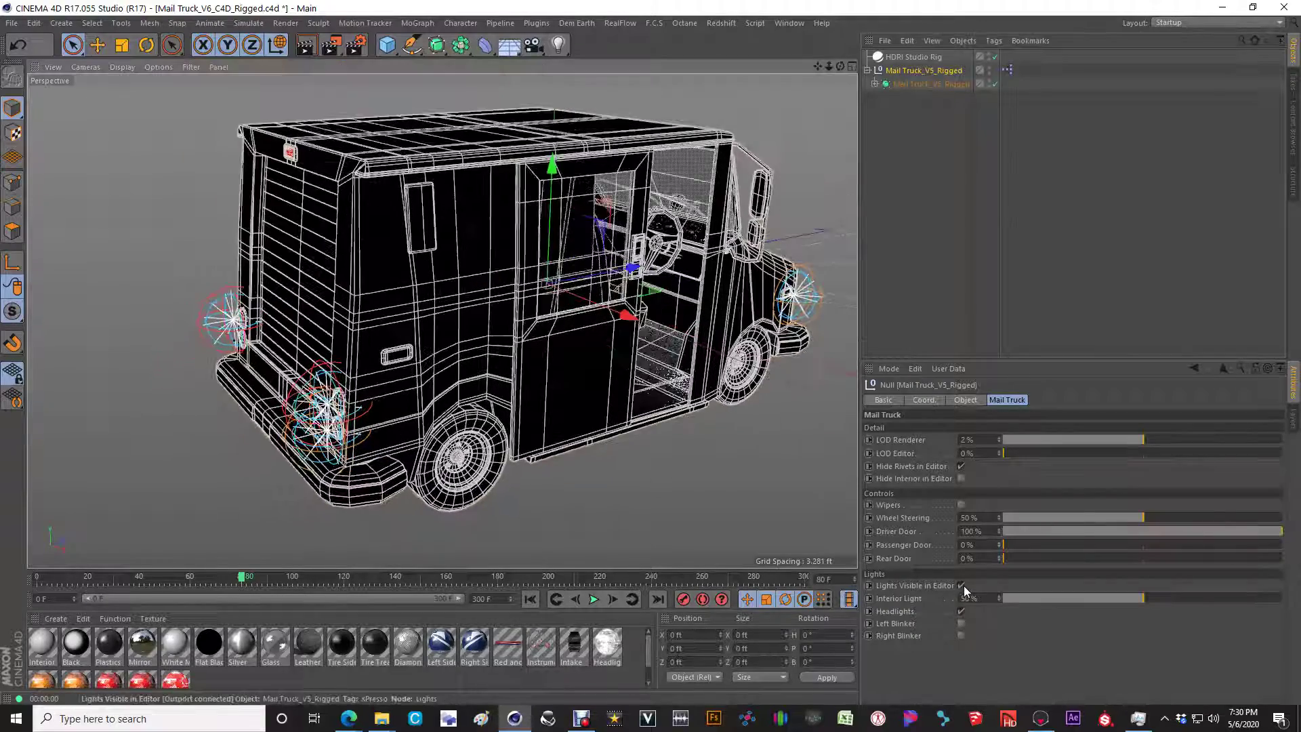
left_click(962, 585)
left_click_drag(678, 332, 461, 339, "alt")
left_click(1013, 454)
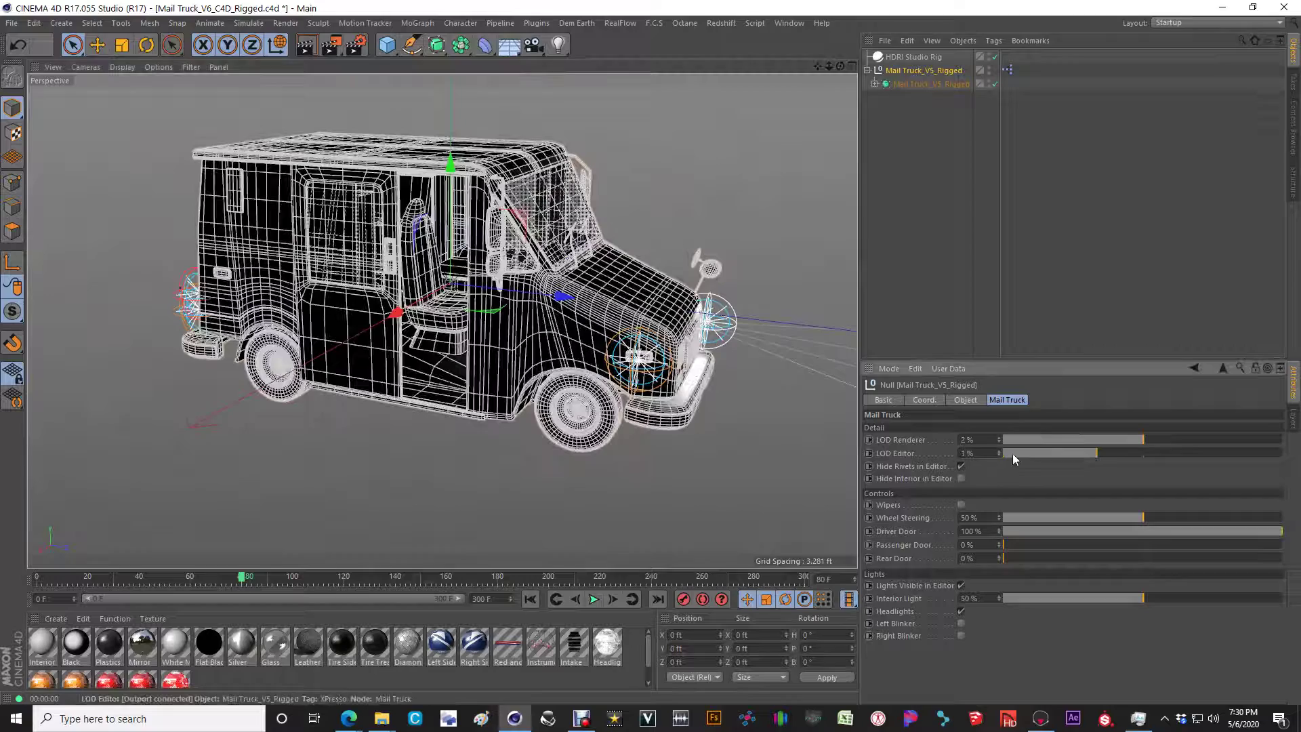
middle_click_drag(446, 317, 442, 321, "alt")
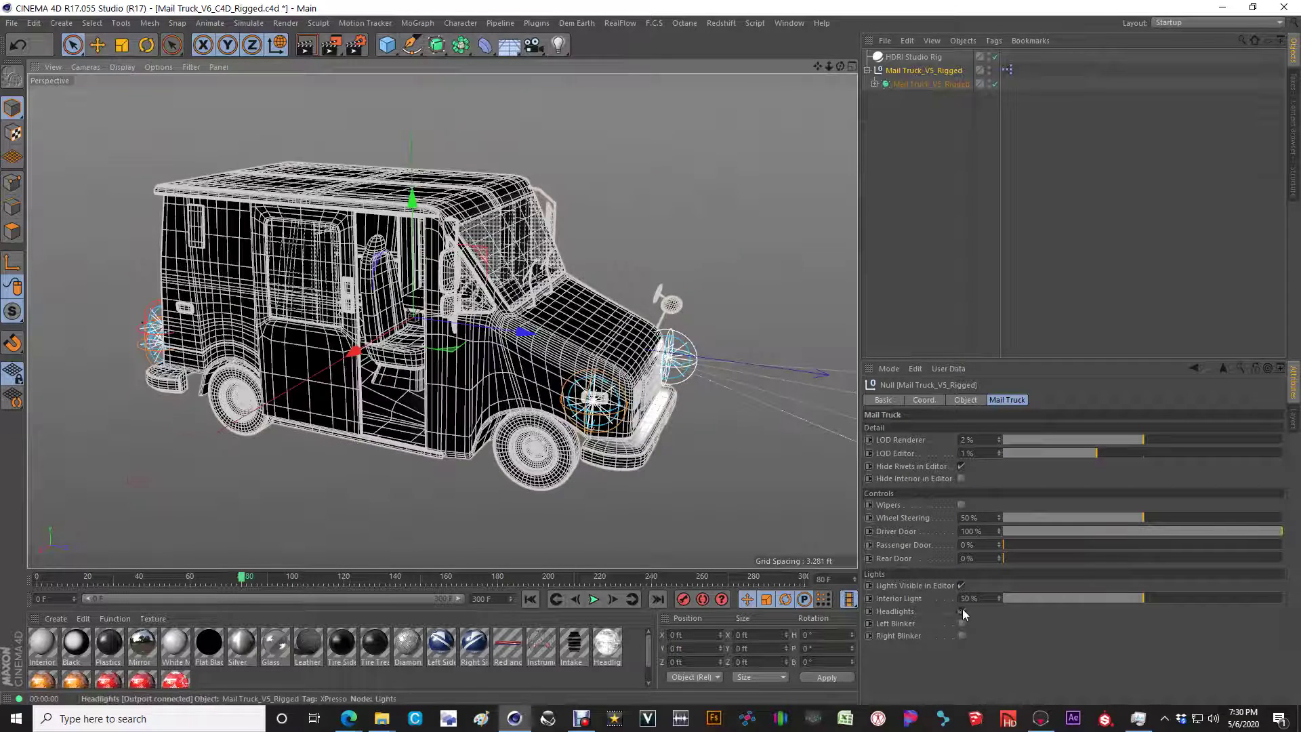
Turn off the Headlights and set both Interior Light and LOD Editor to 0%
left_click(961, 612)
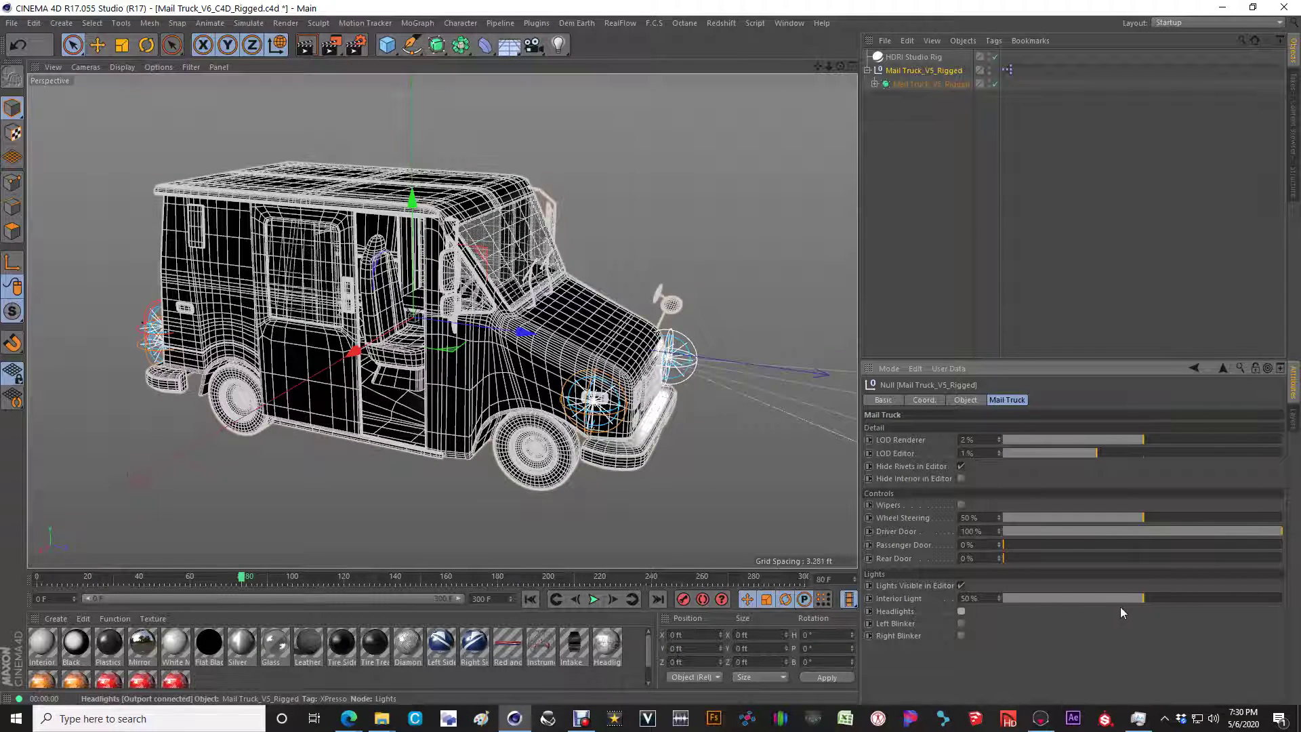
left_click_drag(1123, 599, 936, 605)
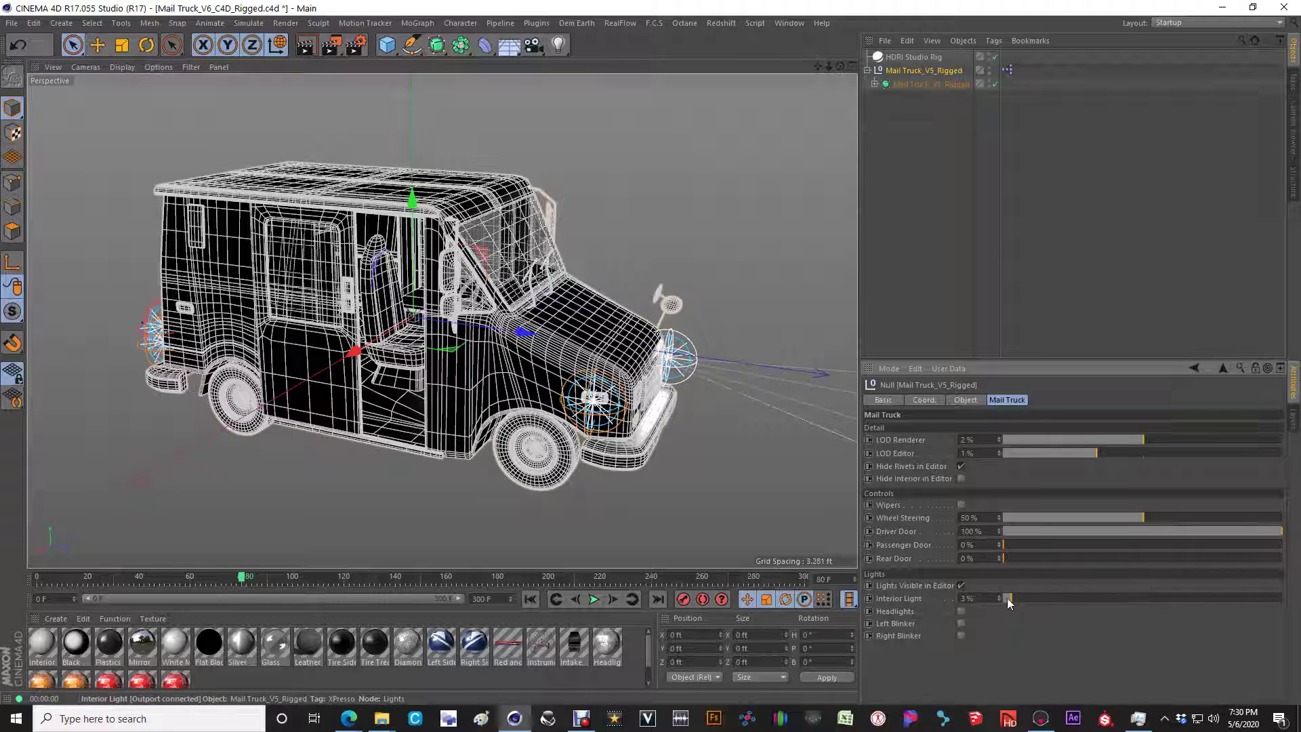
left_click_drag(433, 369, 570, 404, "alt")
middle_click_drag(571, 405, 517, 369, "alt")
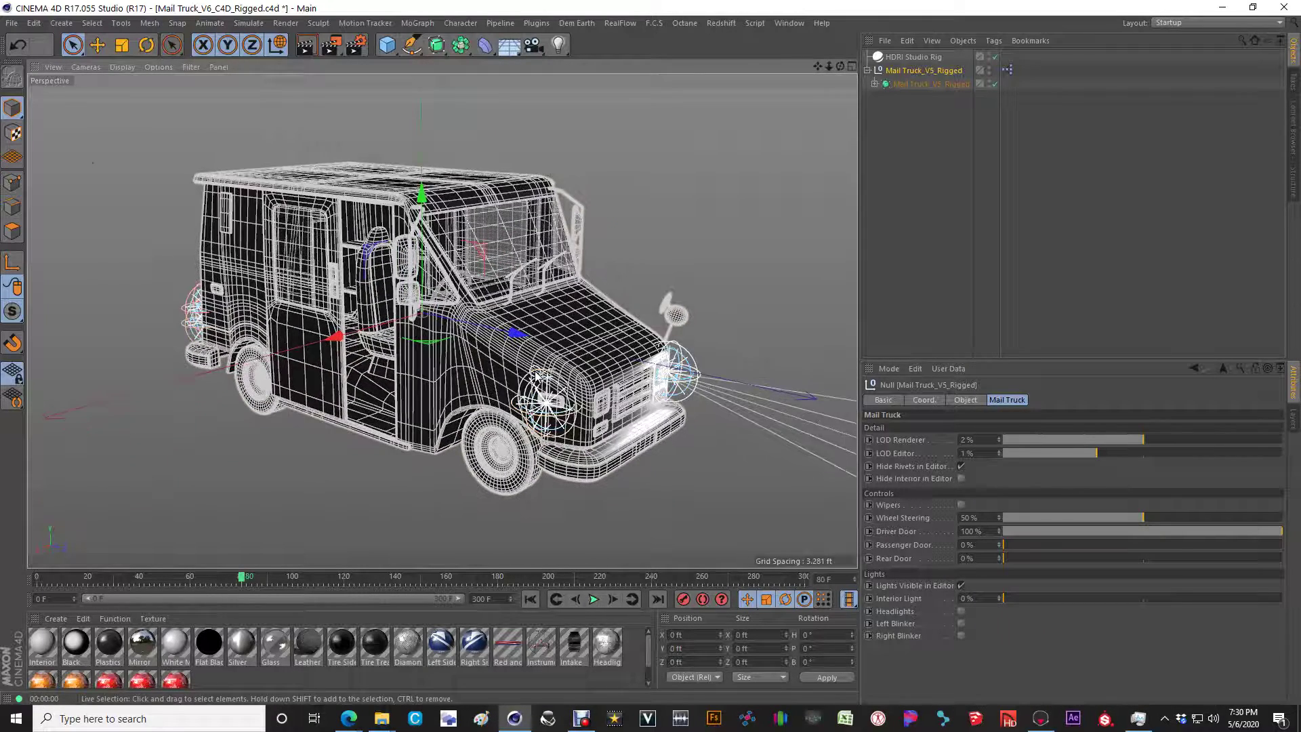
left_click(962, 585)
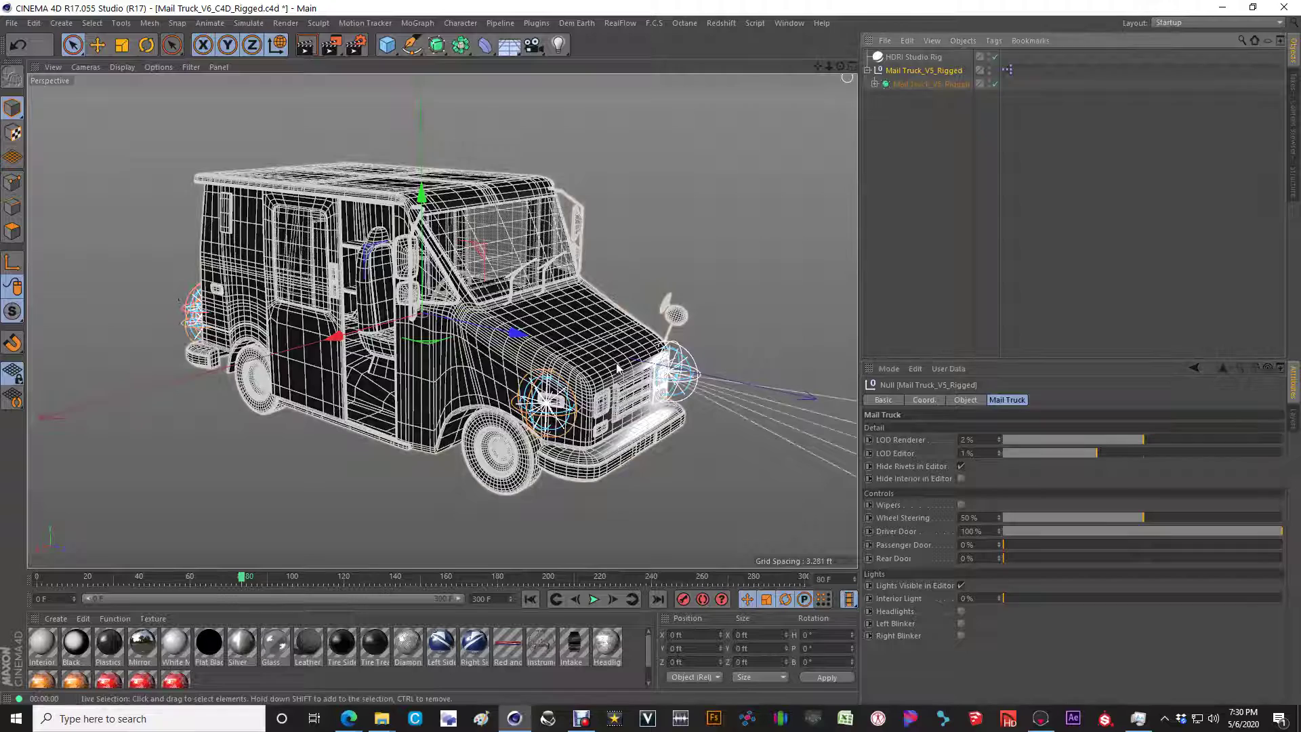
middle_click_drag(619, 365, 585, 382, "alt")
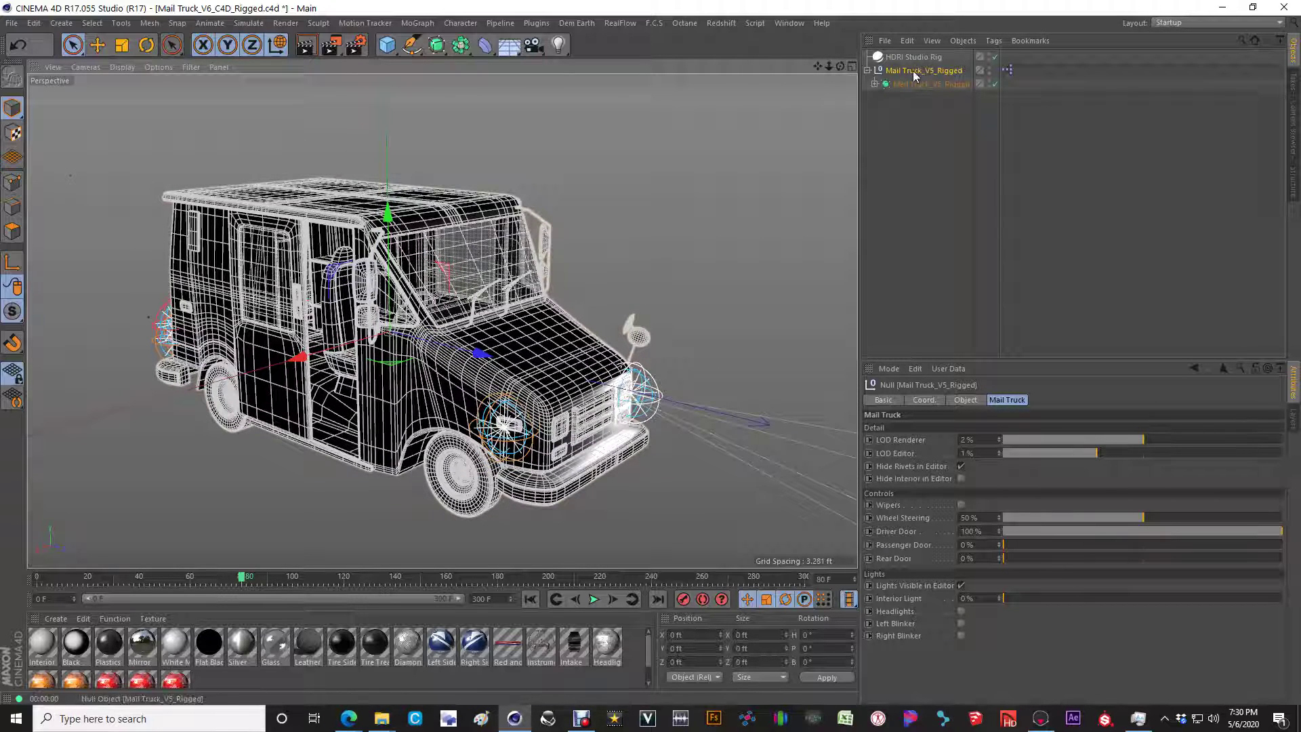
left_click(1030, 452)
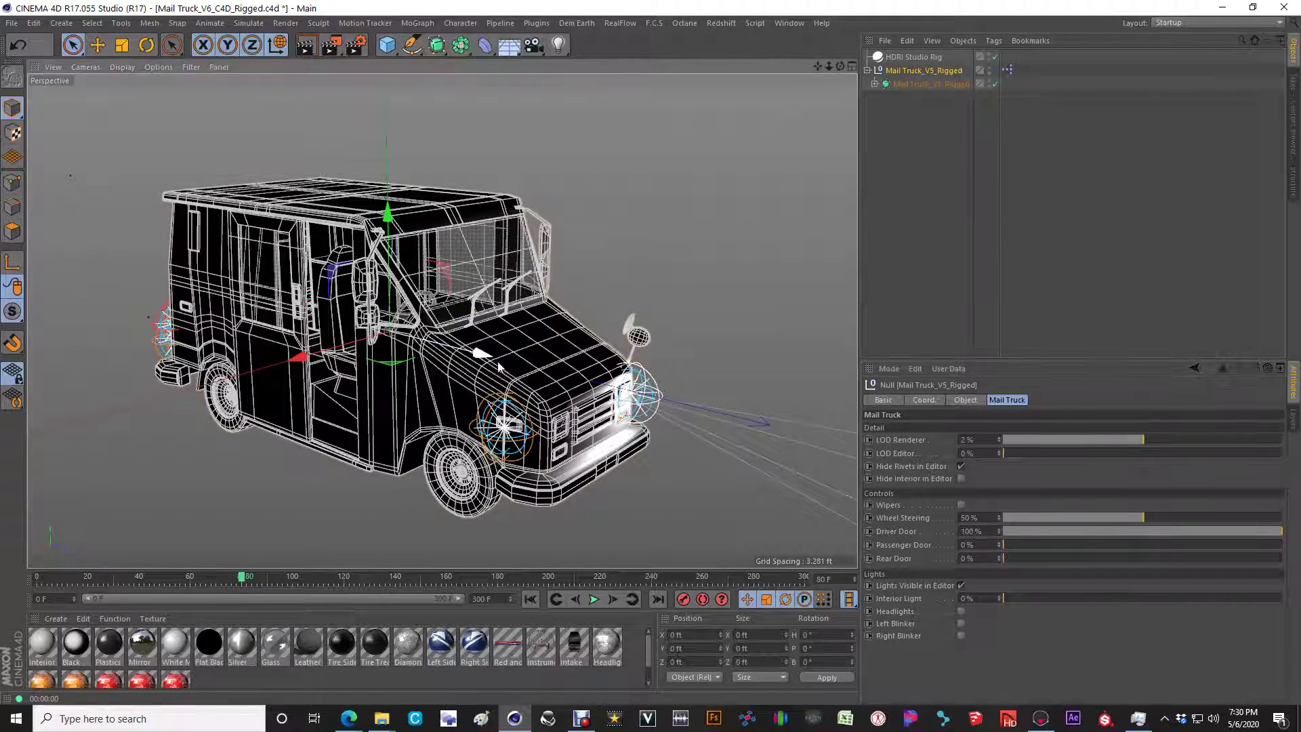
Try moving the whole rigged truck along its Z axis, undoing each move
left_click_drag(498, 366, 574, 386)
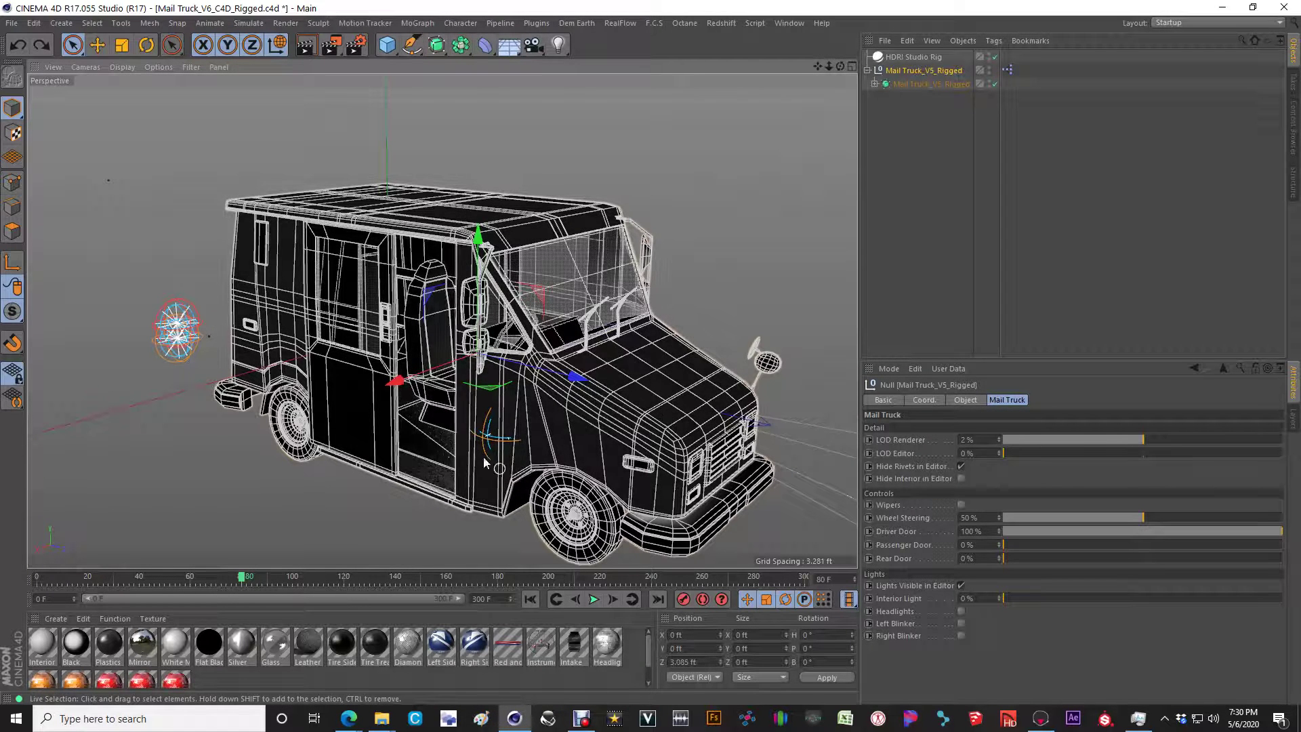
key("ctrl+z")
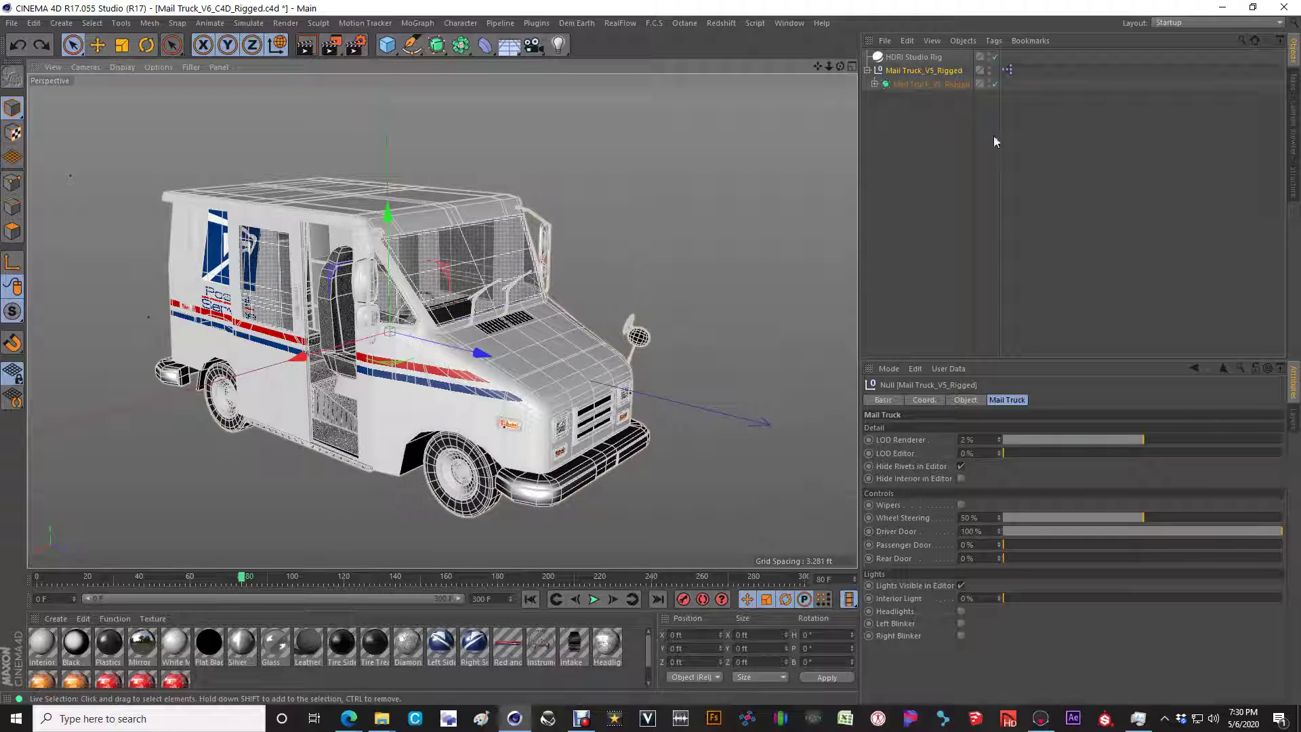
left_click(926, 73)
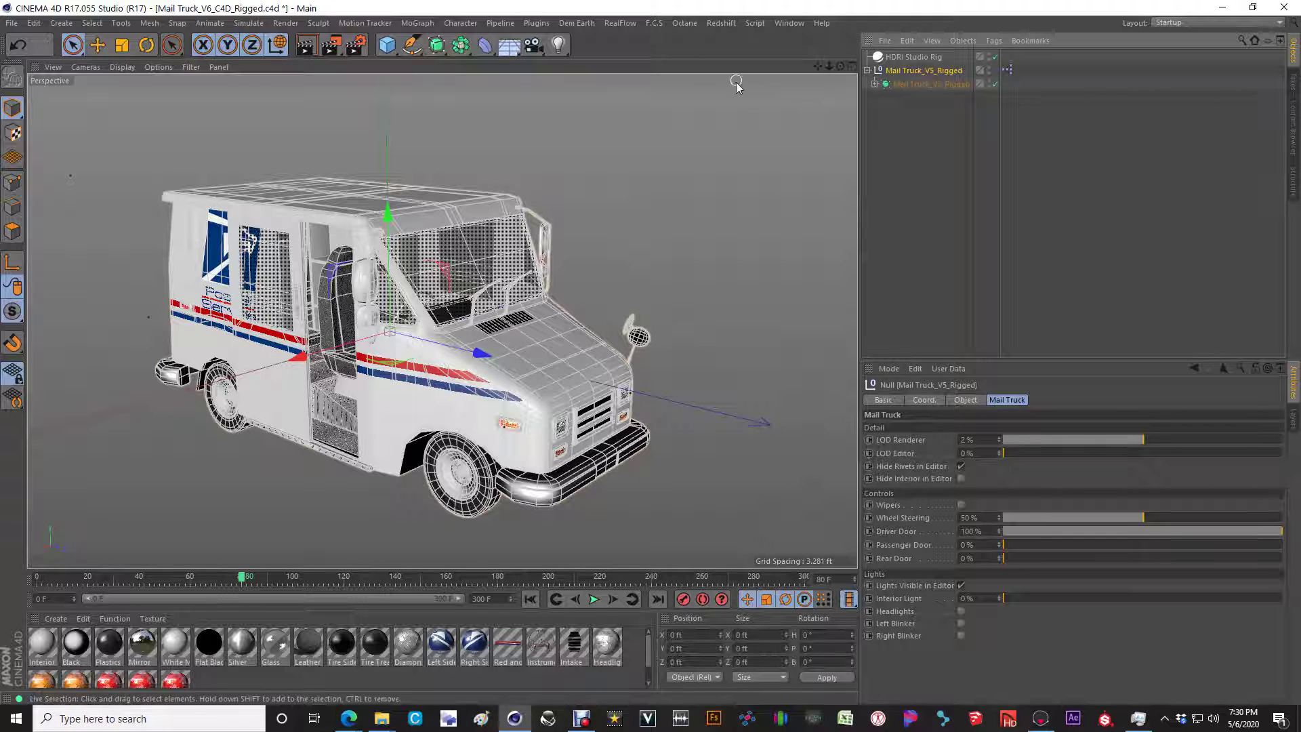
left_click_drag(482, 354, 627, 322)
key("ctrl+z")
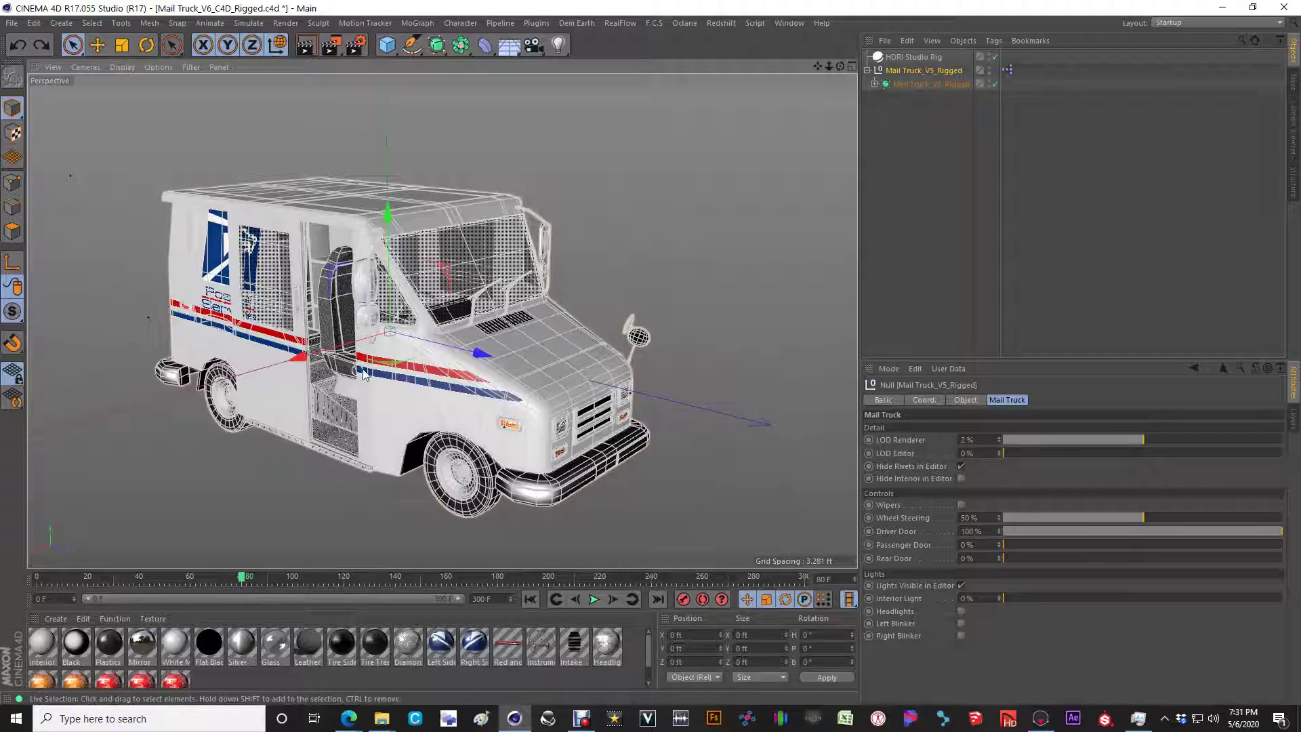
Close the Driver Door to 0% and view the truck closer from its front corner
middle_click_drag(392, 365, 513, 350, "alt")
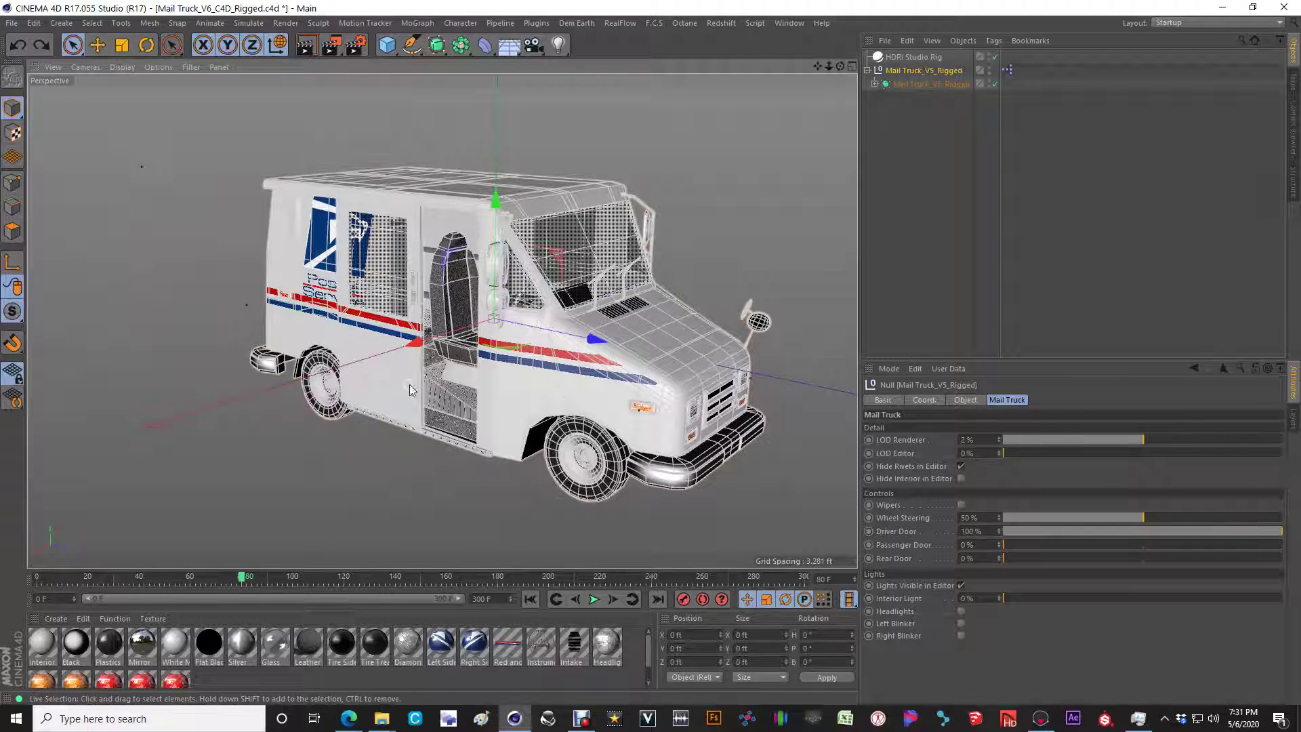
mouse_move(579, 370)
left_mouse_down("alt")
mouse_move(558, 370)
mouse_move(577, 375)
left_mouse_up("alt")
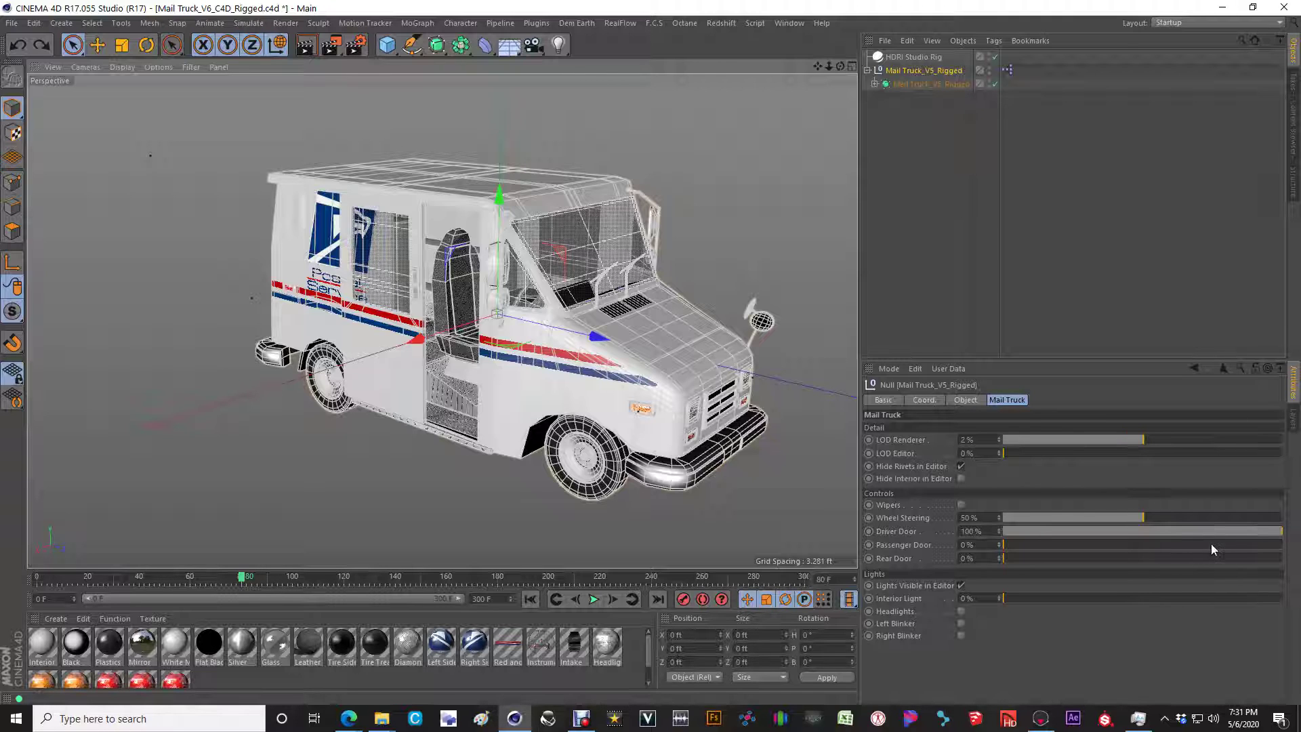
left_click_drag(1219, 535, 976, 546)
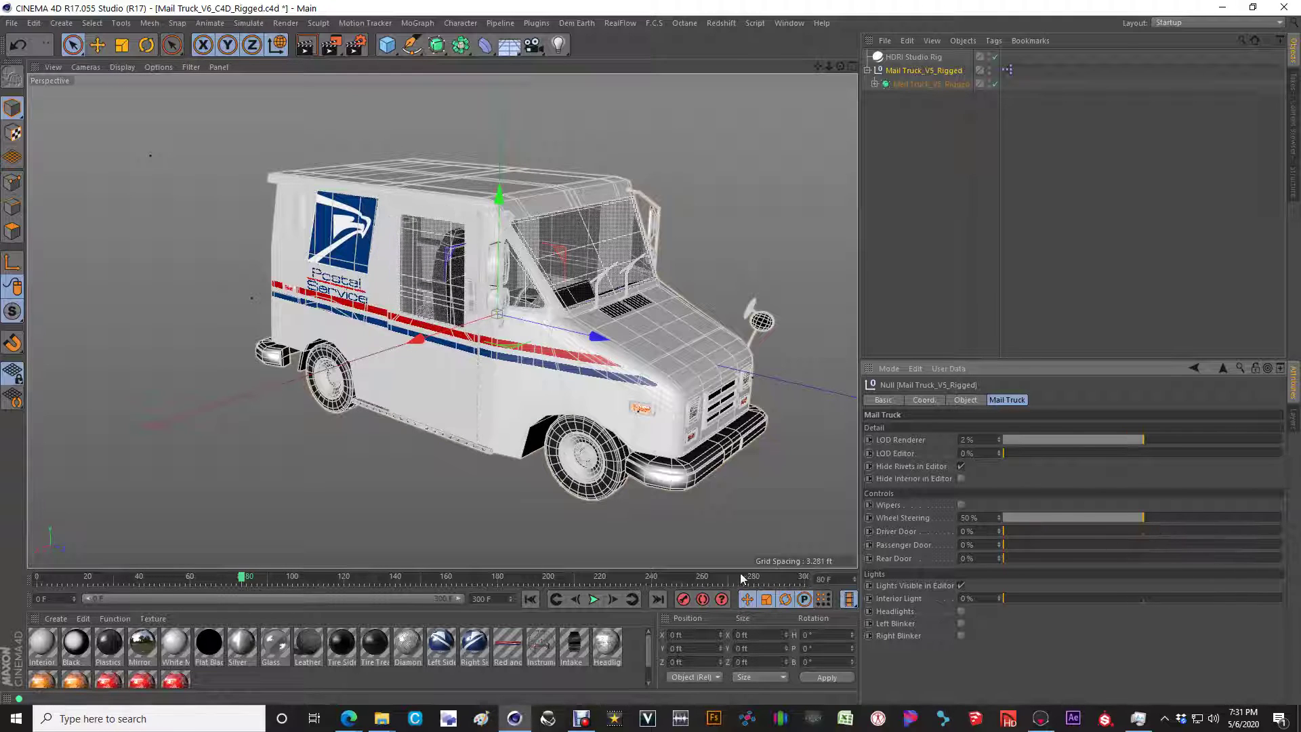
middle_click_drag(579, 318, 536, 333, "alt")
right_click_drag(536, 333, 550, 323, "alt")
middle_click_drag(530, 330, 536, 326, "alt")
left_click_drag(536, 327, 533, 330, "alt")
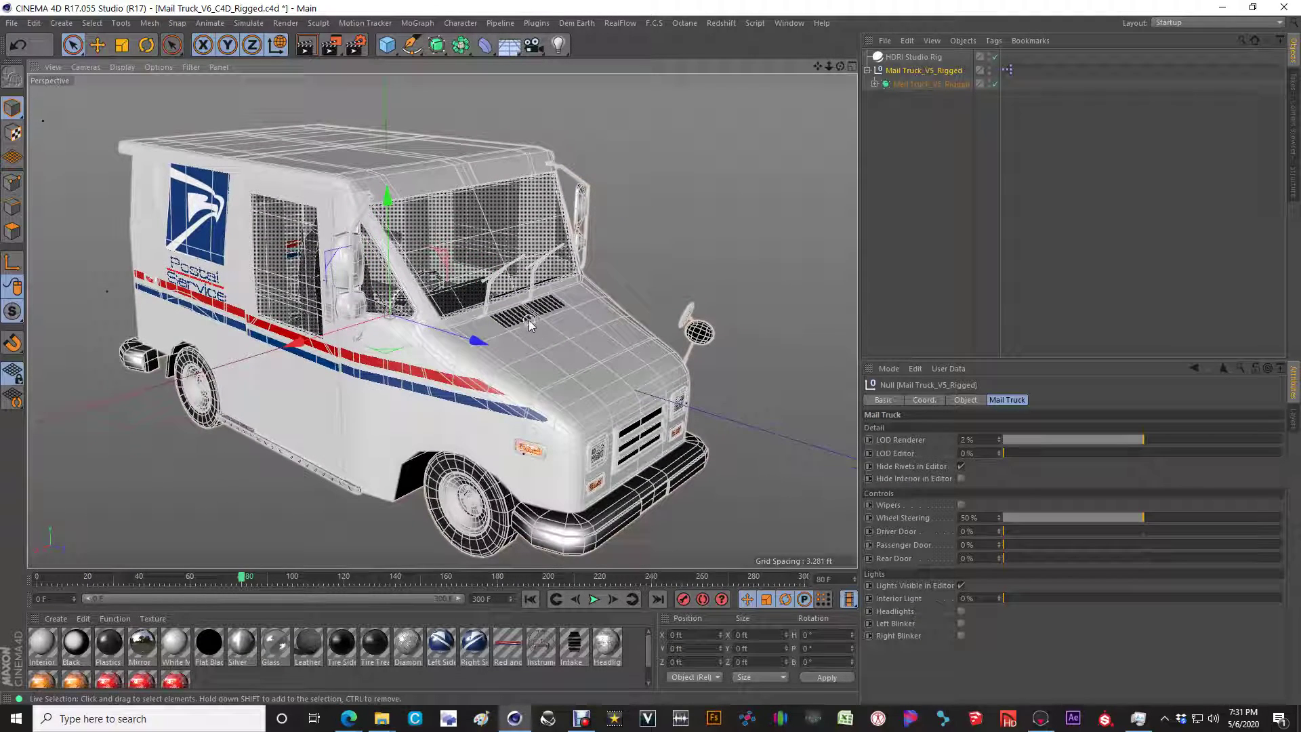